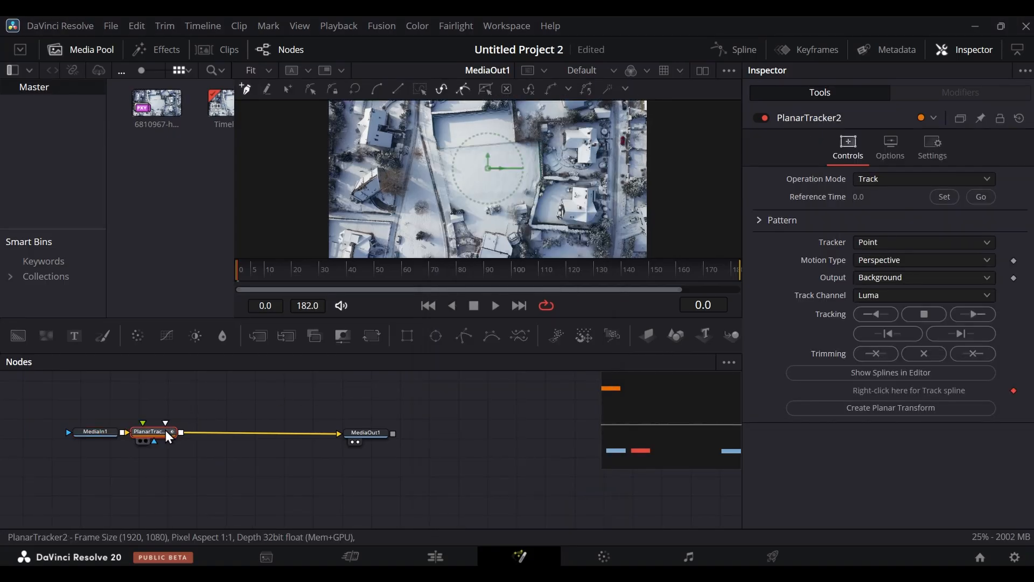
# - Space the PlanarTracker2 node away from MediaIn1 and draw a closed tracking outline along the boundary of the snowy central field
pyautogui.moveTo(164, 430); pyautogui.dragTo(196, 428)
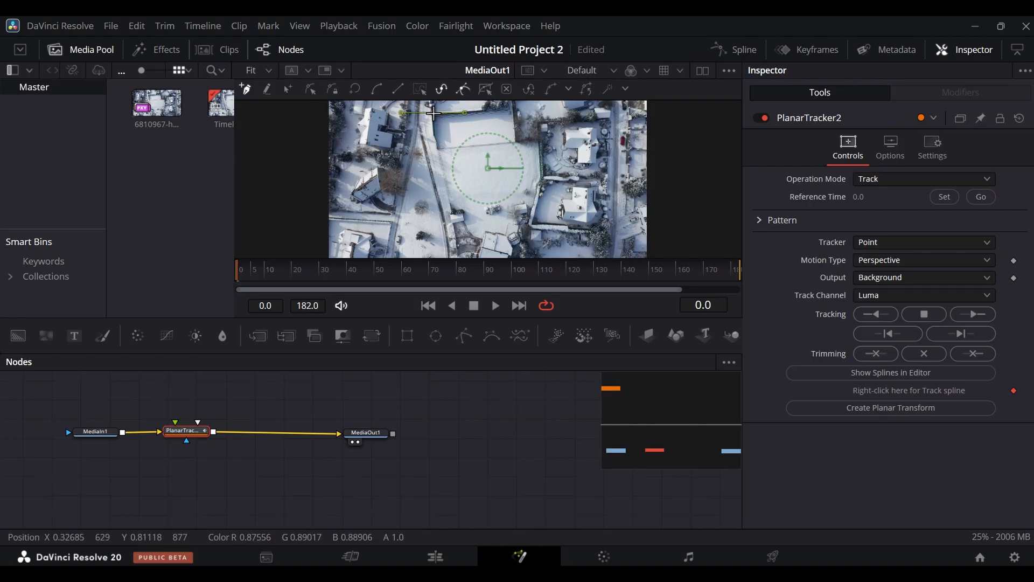
pyautogui.click(434, 113)
pyautogui.click(484, 108)
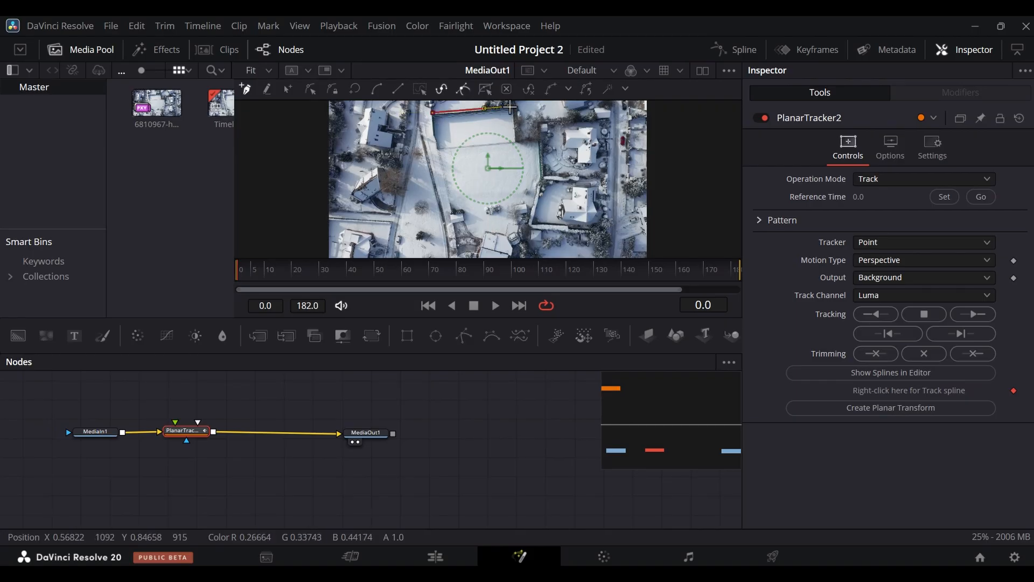
pyautogui.click(510, 107)
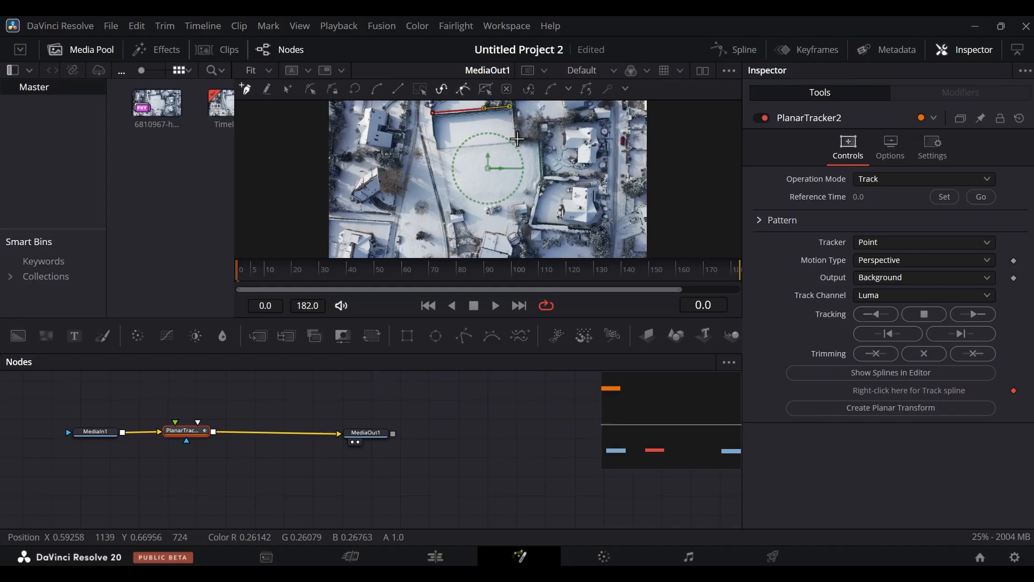
pyautogui.click(516, 136)
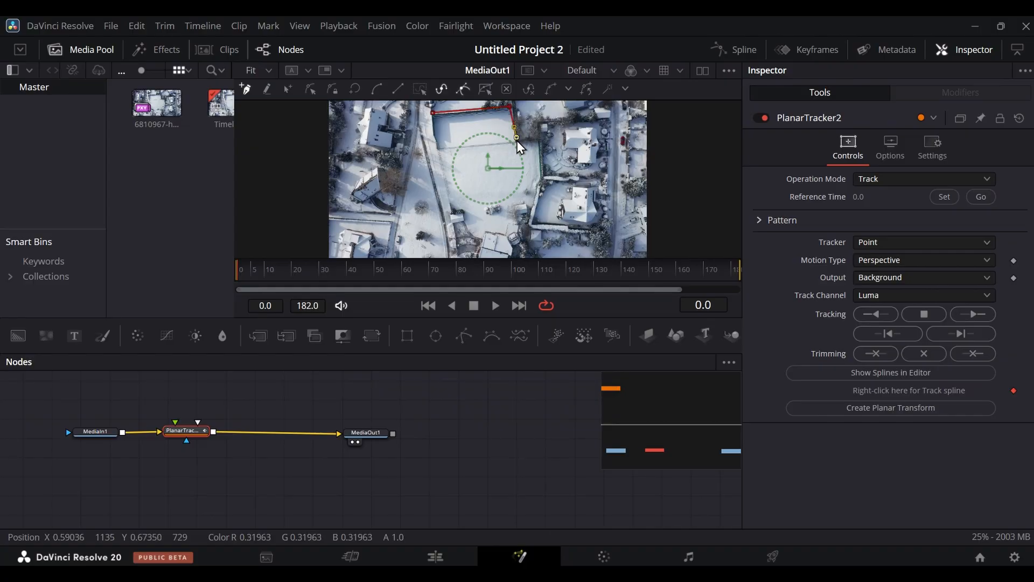
pyautogui.click(535, 140)
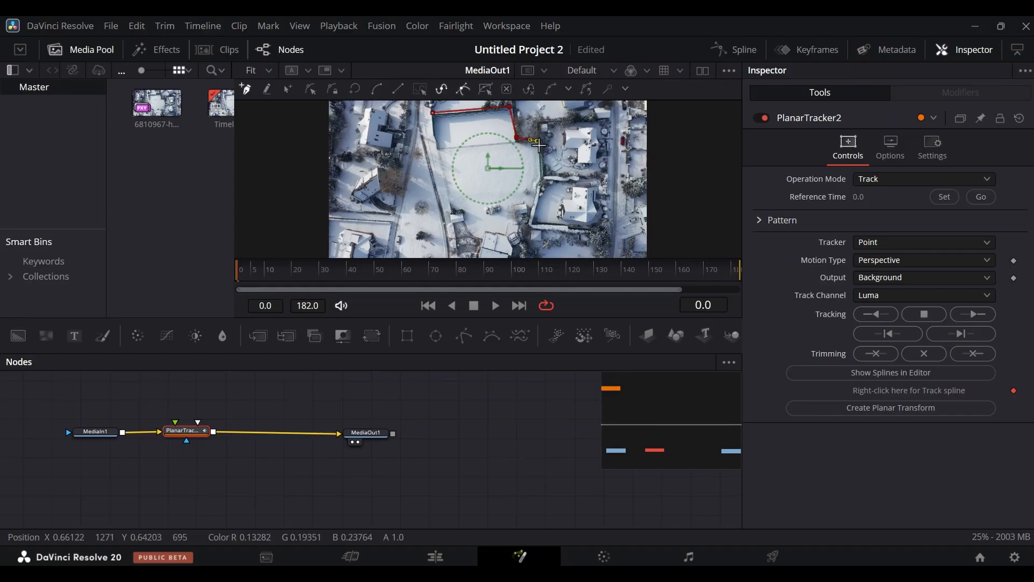
pyautogui.click(541, 173)
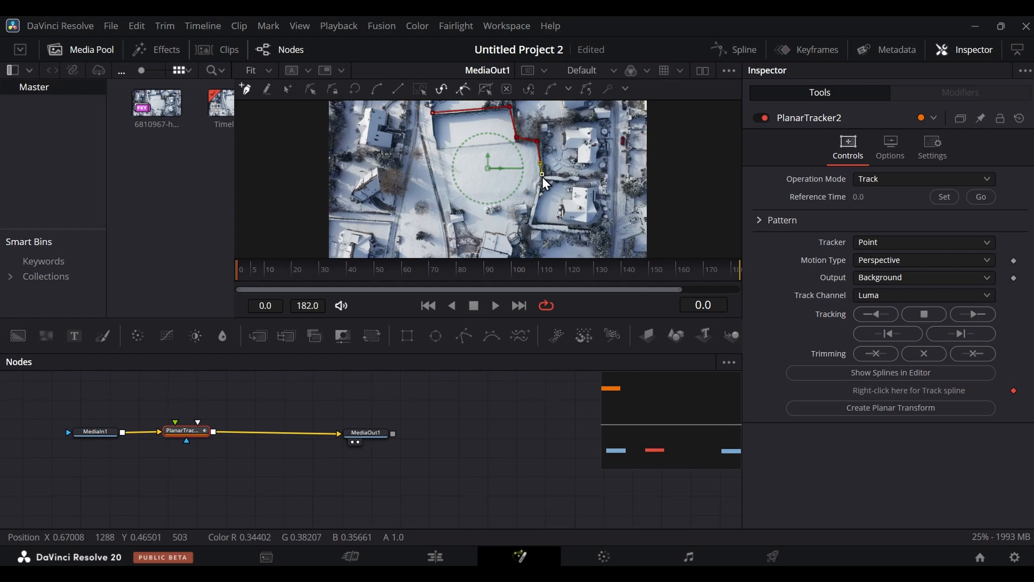
pyautogui.click(537, 183)
pyautogui.click(532, 211)
pyautogui.click(530, 221)
pyautogui.click(526, 235)
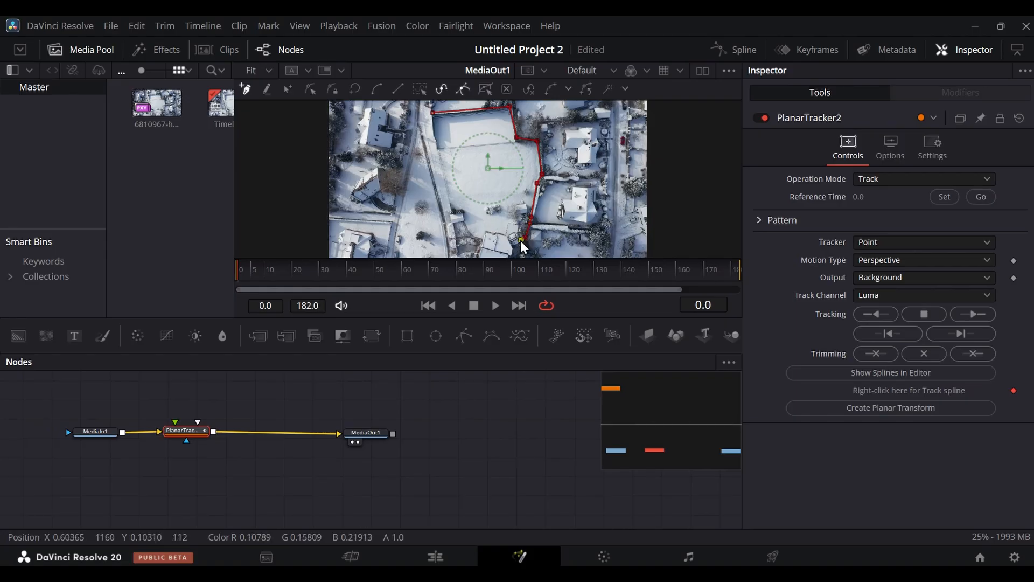
pyautogui.click(522, 241)
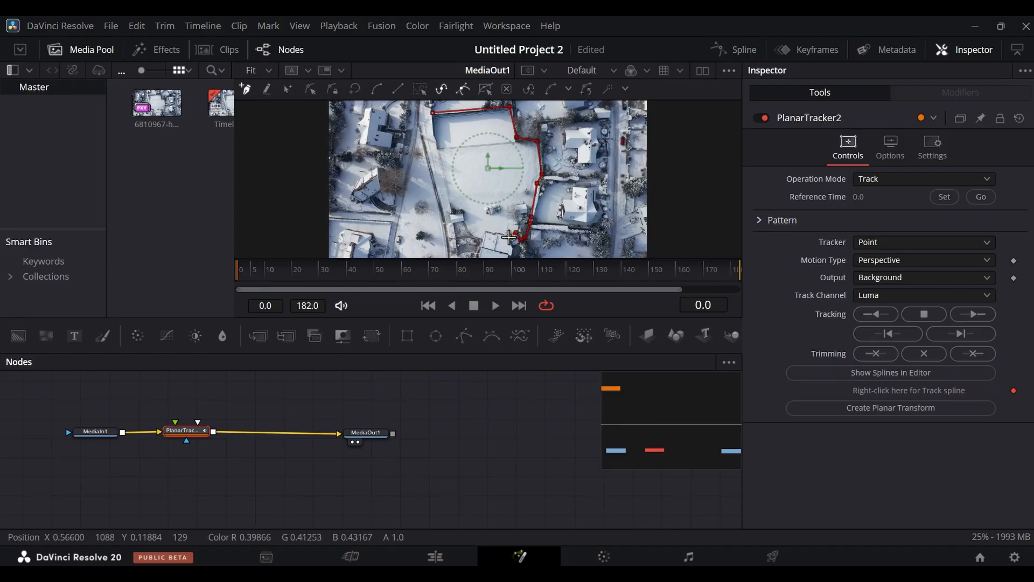
pyautogui.click(509, 237)
pyautogui.click(497, 232)
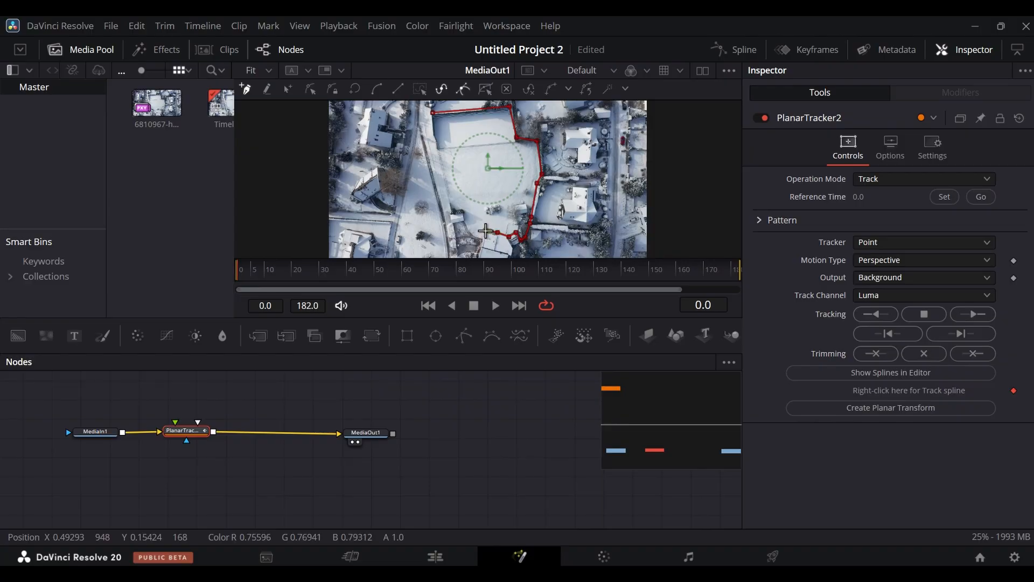
pyautogui.click(486, 231)
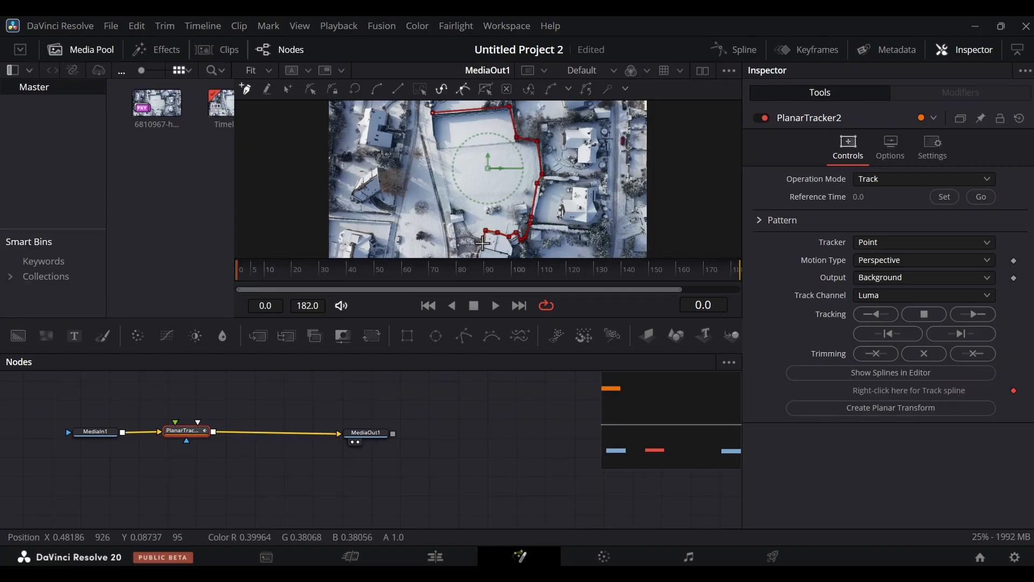
pyautogui.click(473, 235)
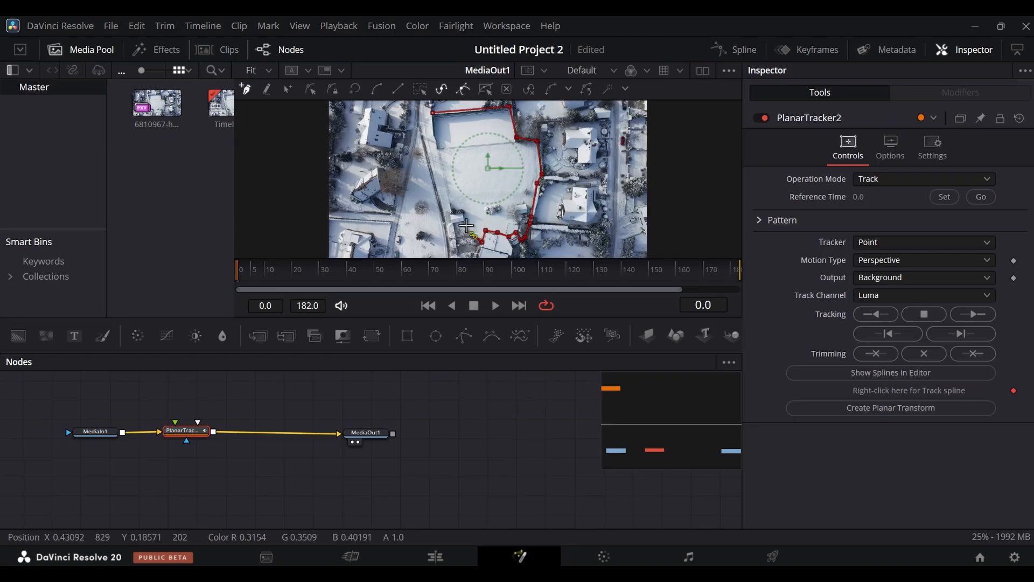
pyautogui.click(465, 225)
pyautogui.click(464, 214)
pyautogui.click(441, 168)
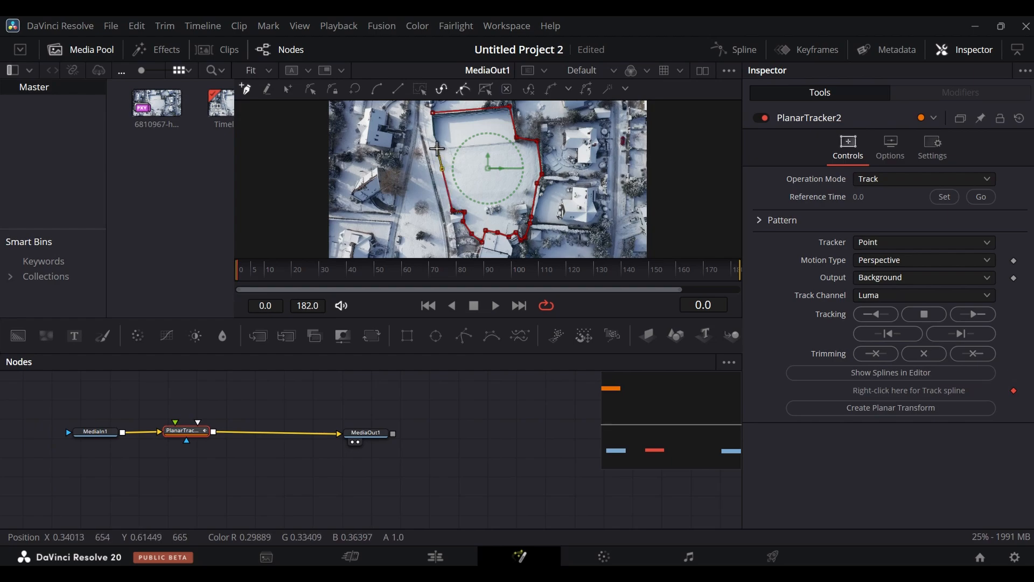
pyautogui.click(437, 148)
pyautogui.click(438, 139)
pyautogui.click(433, 133)
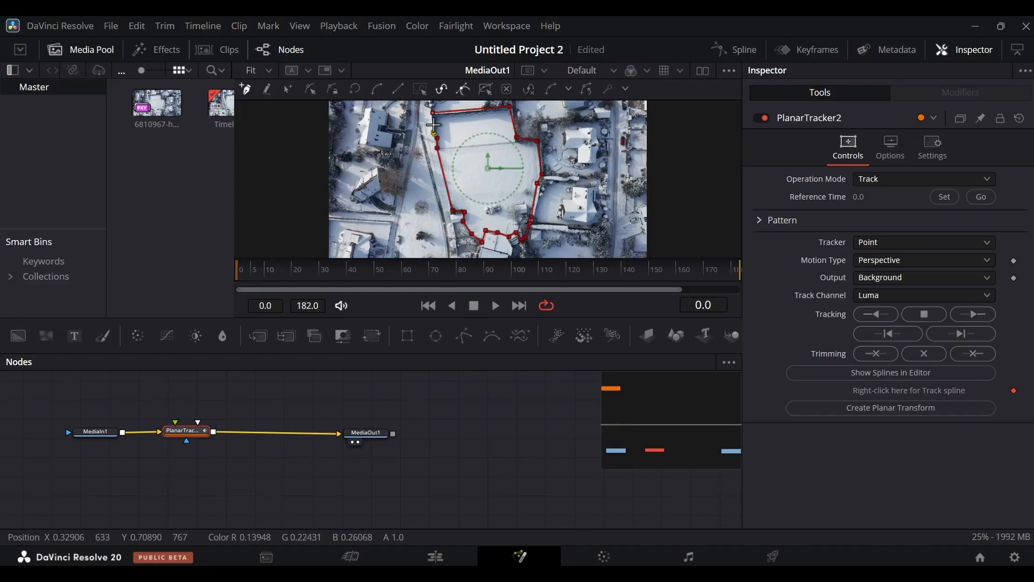
pyautogui.click(434, 114)
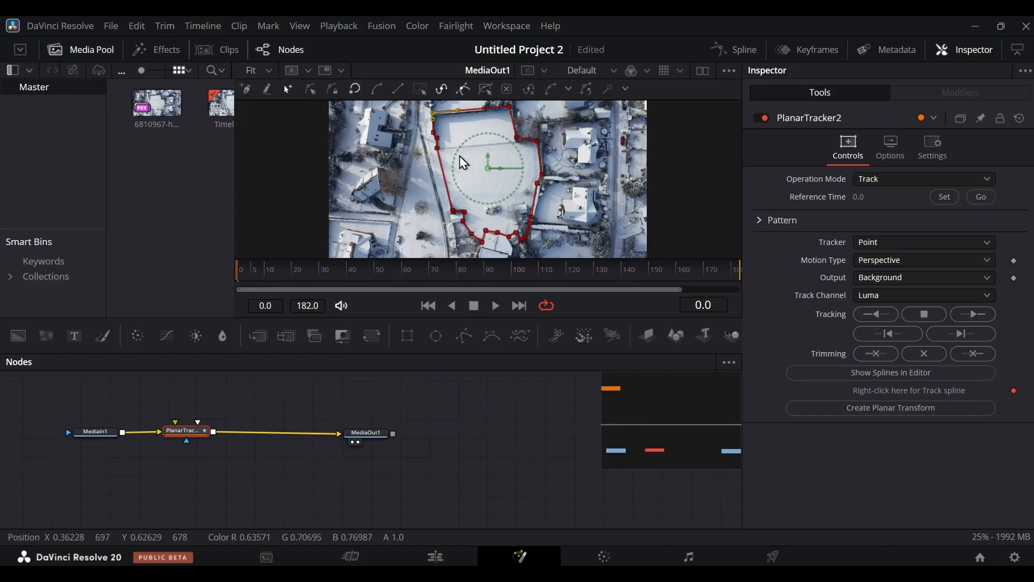
# - Refine the tracking outline by nudging the field's upper-right corner point and the fence corner point below it slightly outward
pyautogui.click(510, 107)
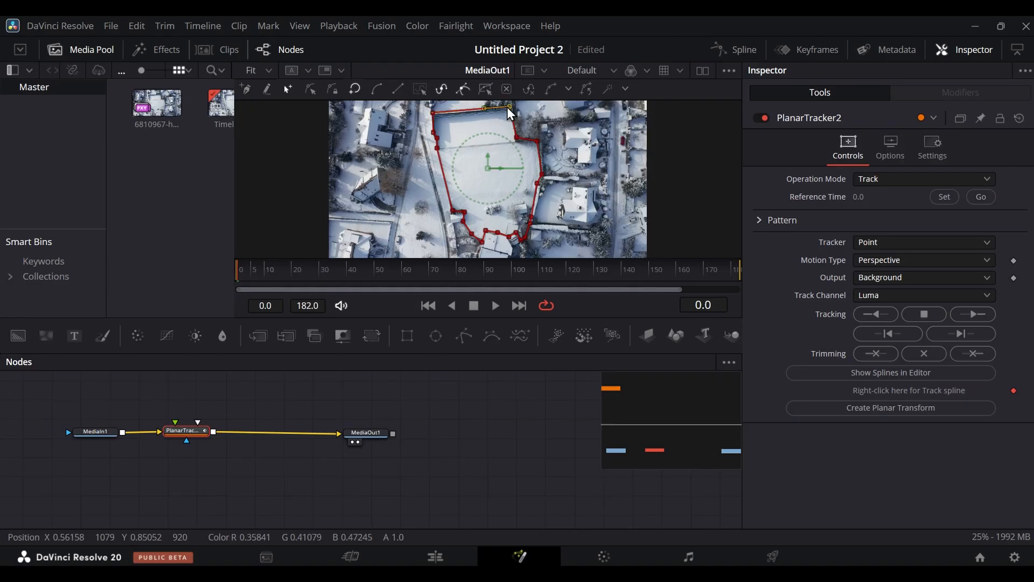
pyautogui.moveTo(510, 107); pyautogui.dragTo(513, 107)
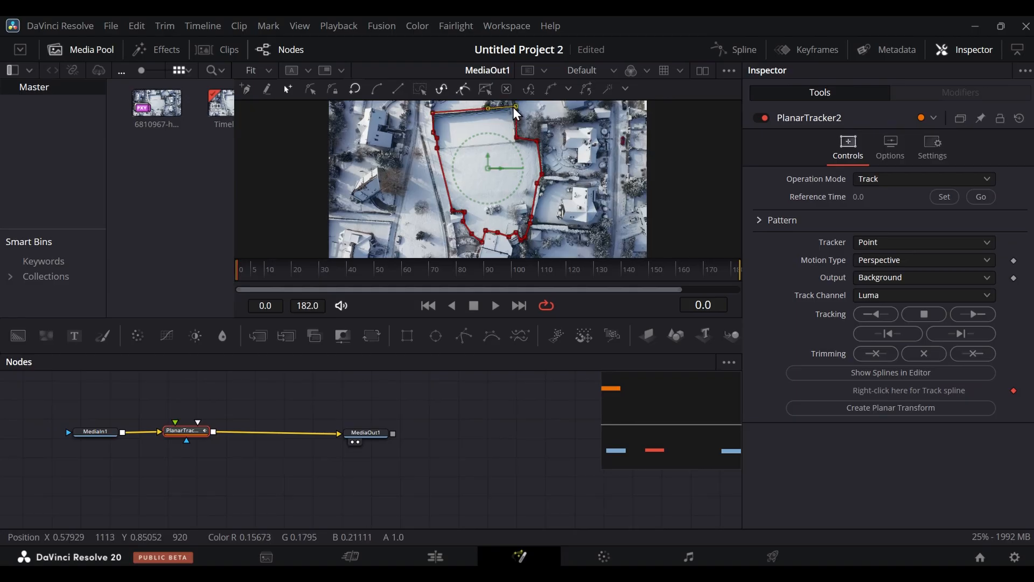
pyautogui.click(539, 141)
pyautogui.moveTo(540, 141); pyautogui.dragTo(542, 141)
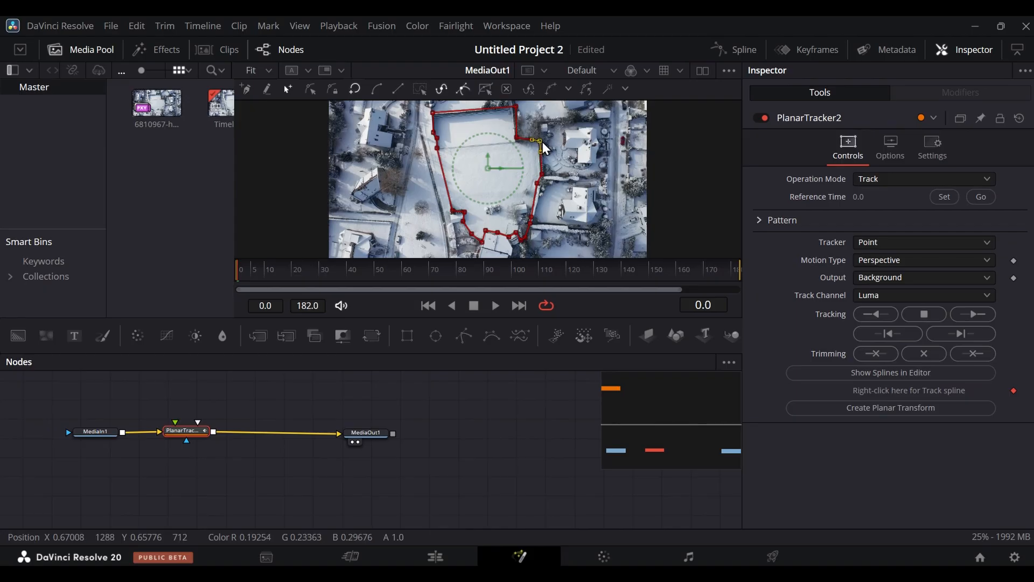
pyautogui.click(538, 183)
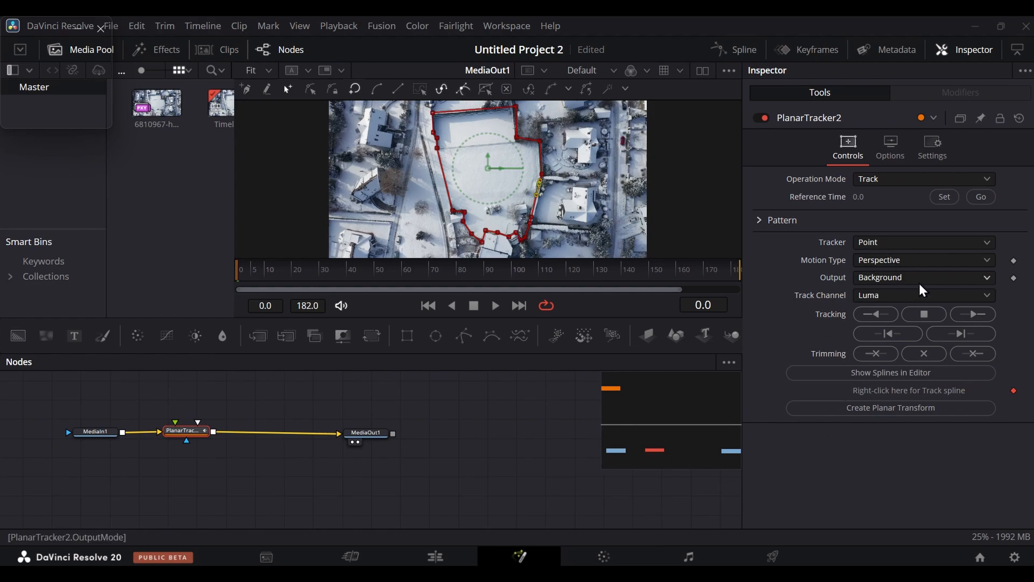
# - Set the planar tracker's reference time at frame 0 and track the outlined field forward through the clip
pyautogui.click(947, 197)
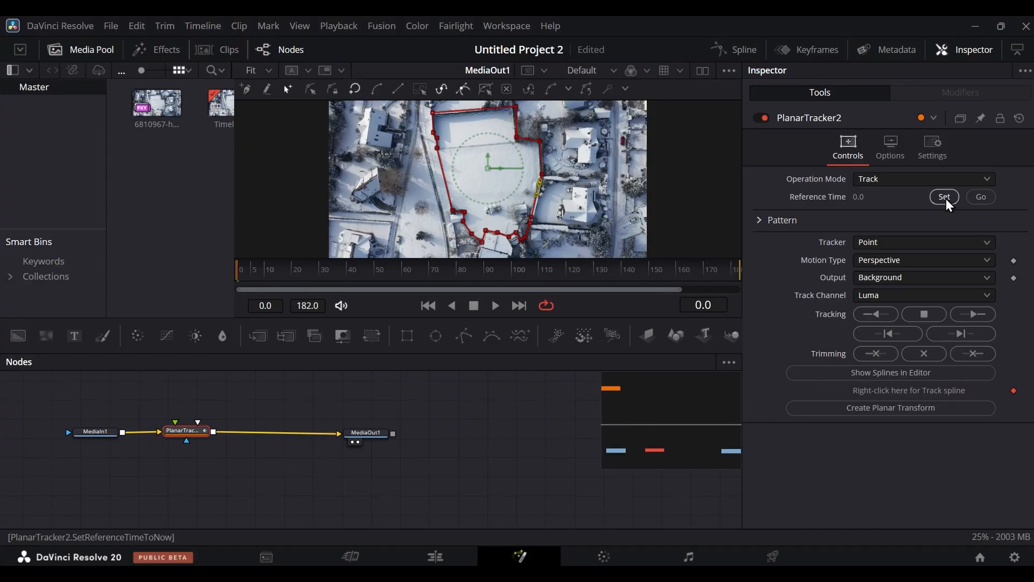
pyautogui.click(969, 315)
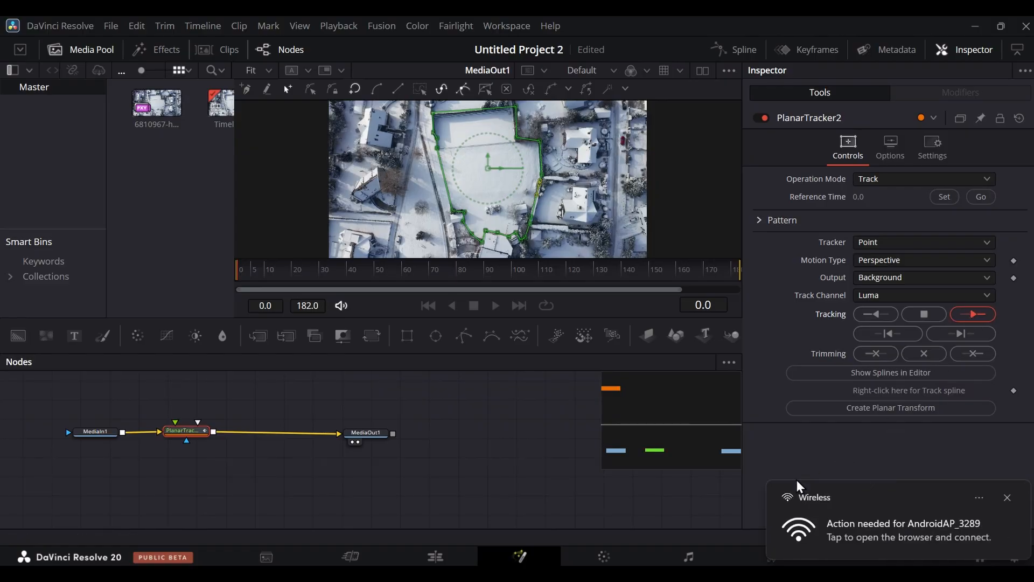
pyautogui.click(1006, 498)
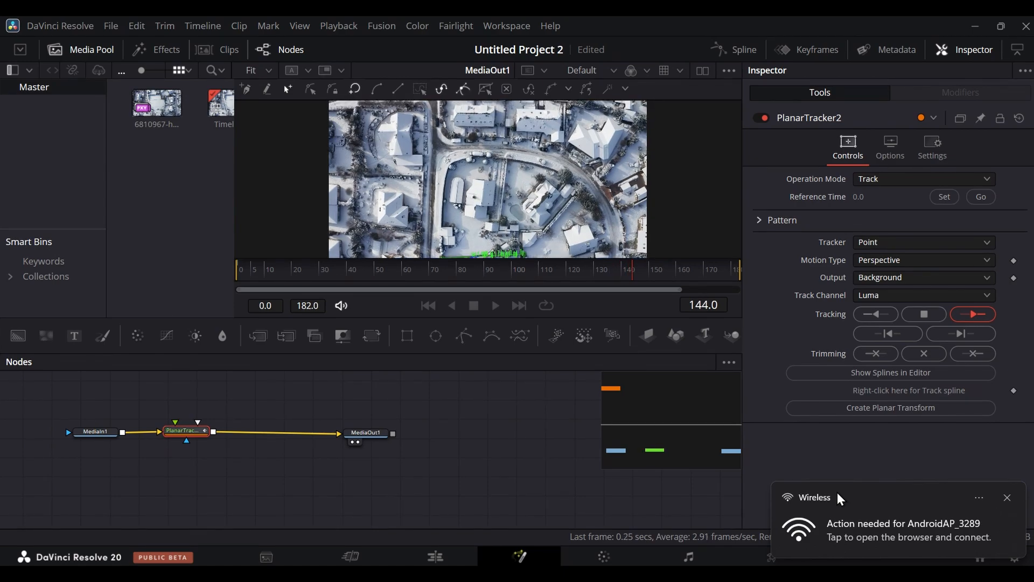
pyautogui.click(1006, 497)
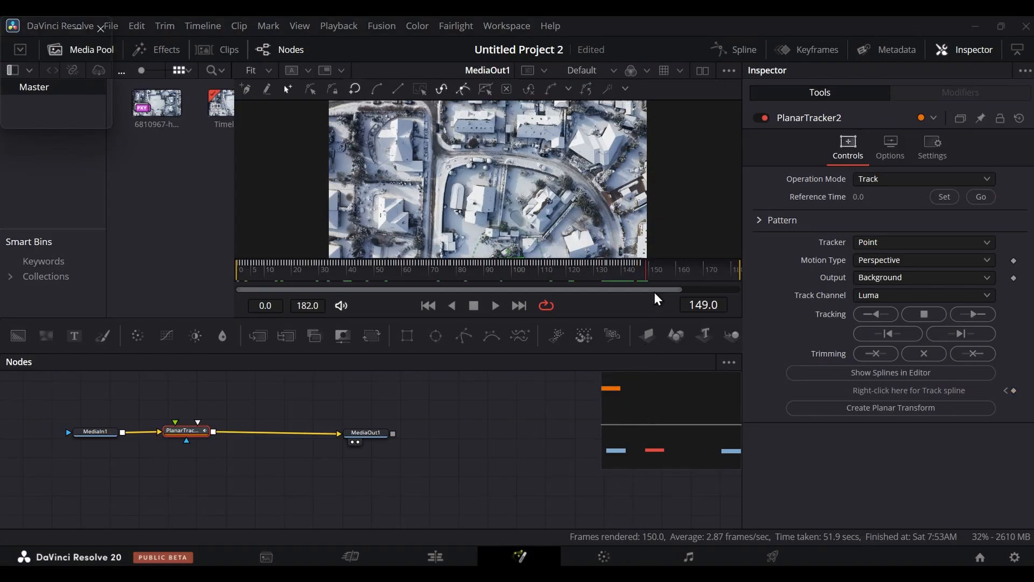
# - Play back the tracked outline from the first frame and create a Planar Transform from the tracker
pyautogui.moveTo(634, 269); pyautogui.dragTo(204, 316)
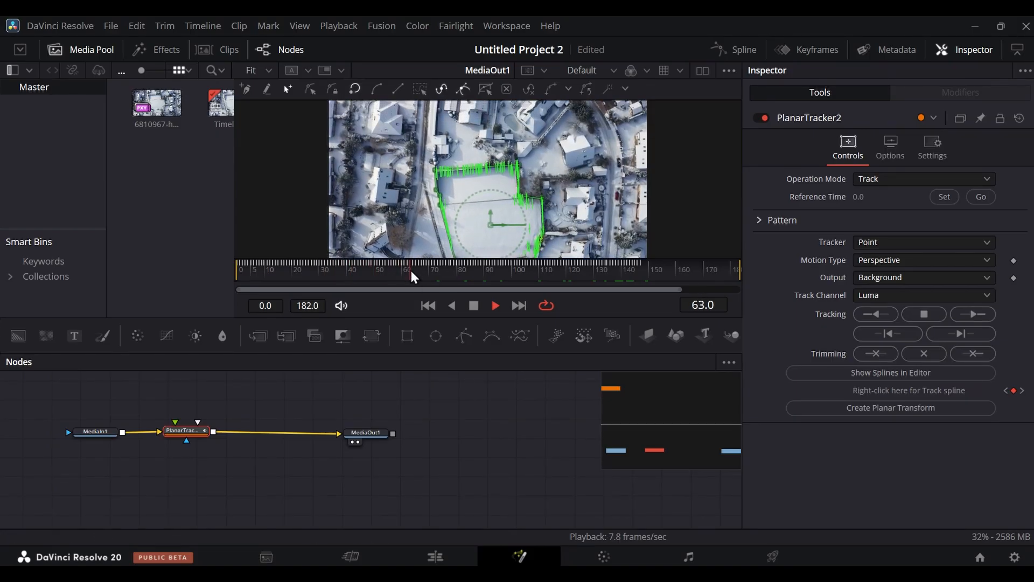
pyautogui.press('space')
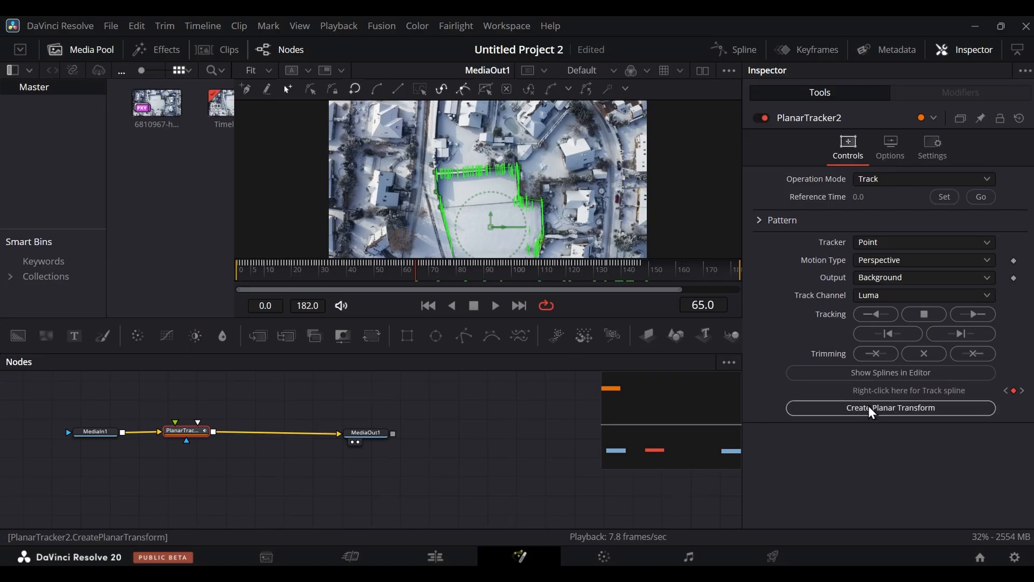
pyautogui.click(852, 409)
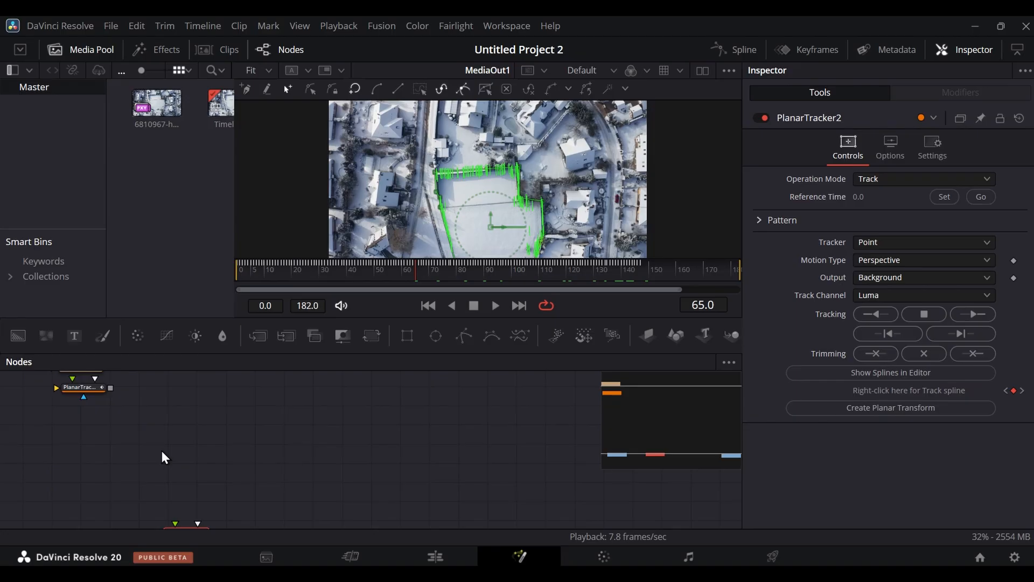
# - Detach PlanarTracker2 from the MediaIn1-to-MediaOut1 connection and park it beneath the PlanarTransform1 node
pyautogui.scroll(-3, 136, 450)
pyautogui.scroll(4, 136, 450)
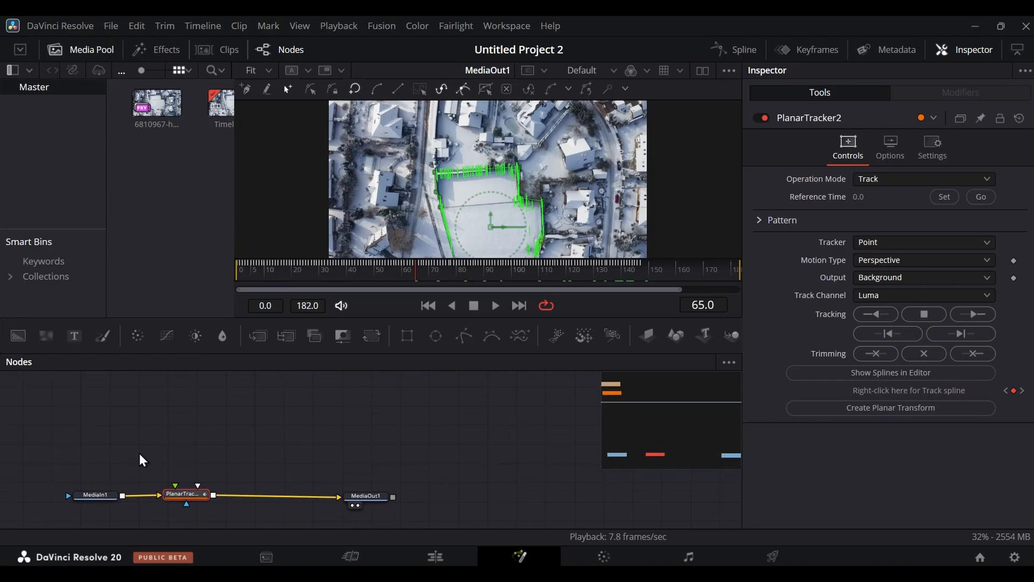
pyautogui.scroll(5, 128, 467)
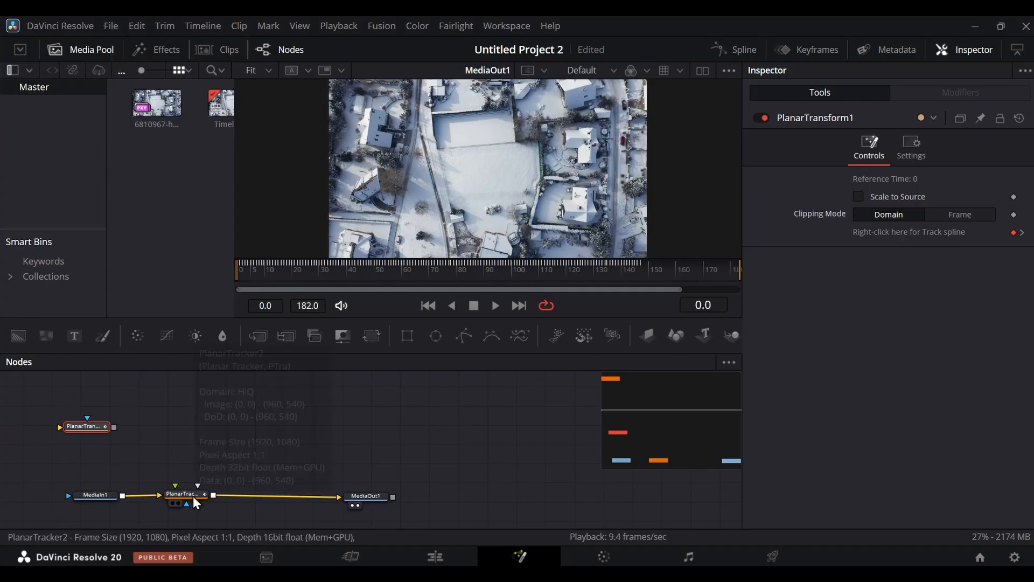
pyautogui.moveTo(194, 496); pyautogui.dragTo(98, 460)
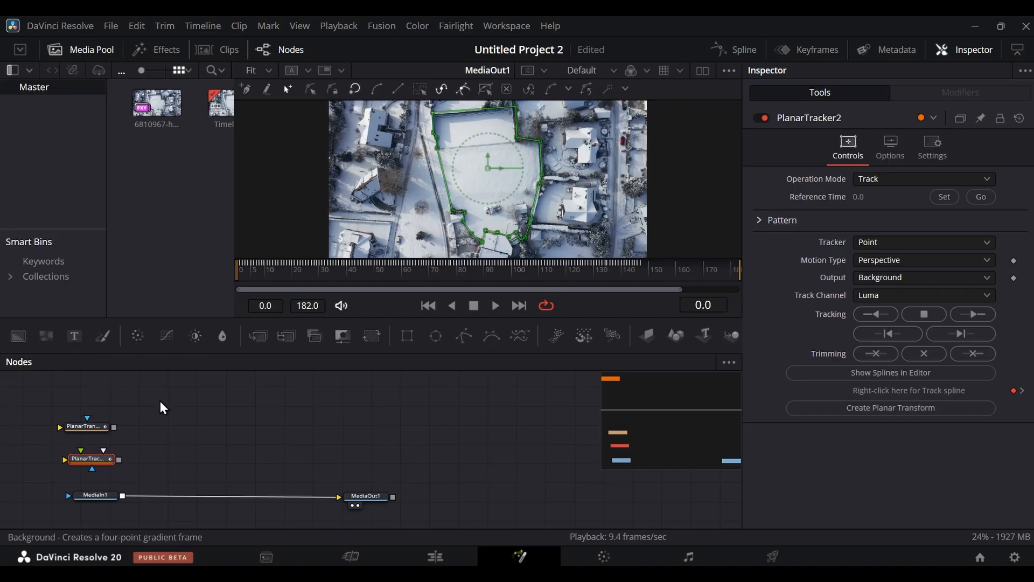
# - Add a Background node above the main flow and merge it over MediaIn1
pyautogui.moveTo(161, 403); pyautogui.dragTo(149, 414)
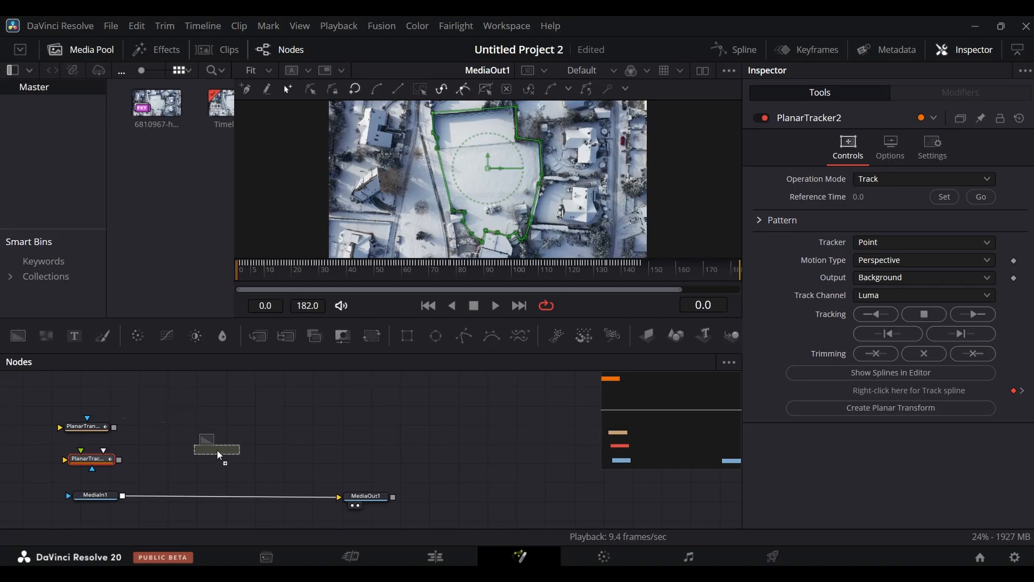
pyautogui.moveTo(223, 494); pyautogui.dragTo(223, 476)
pyautogui.moveTo(225, 449); pyautogui.dragTo(225, 449)
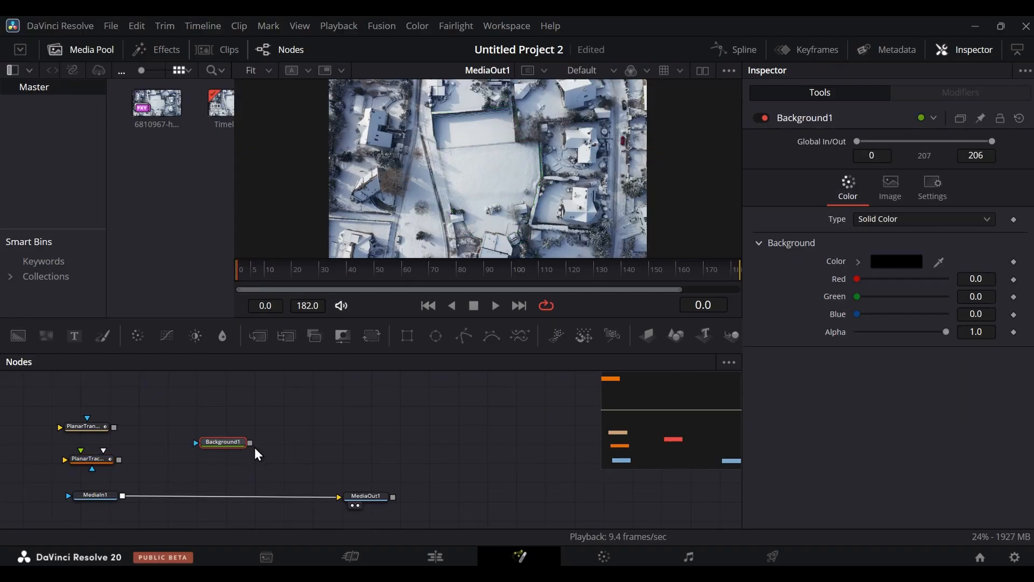
pyautogui.moveTo(252, 448); pyautogui.dragTo(121, 495)
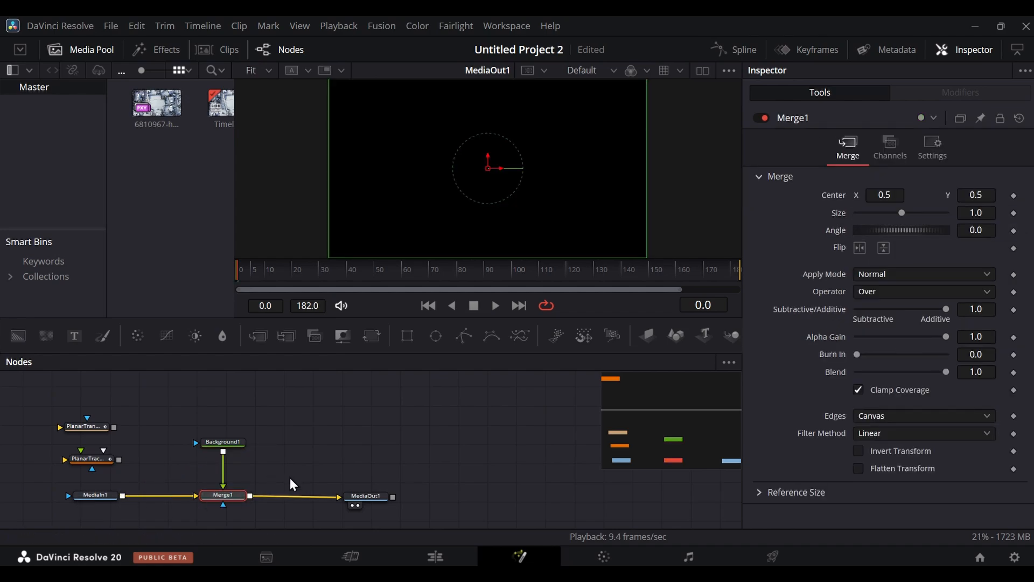
# - Change the Background1 node's solid color to red (#ff0000)
pyautogui.click(233, 446)
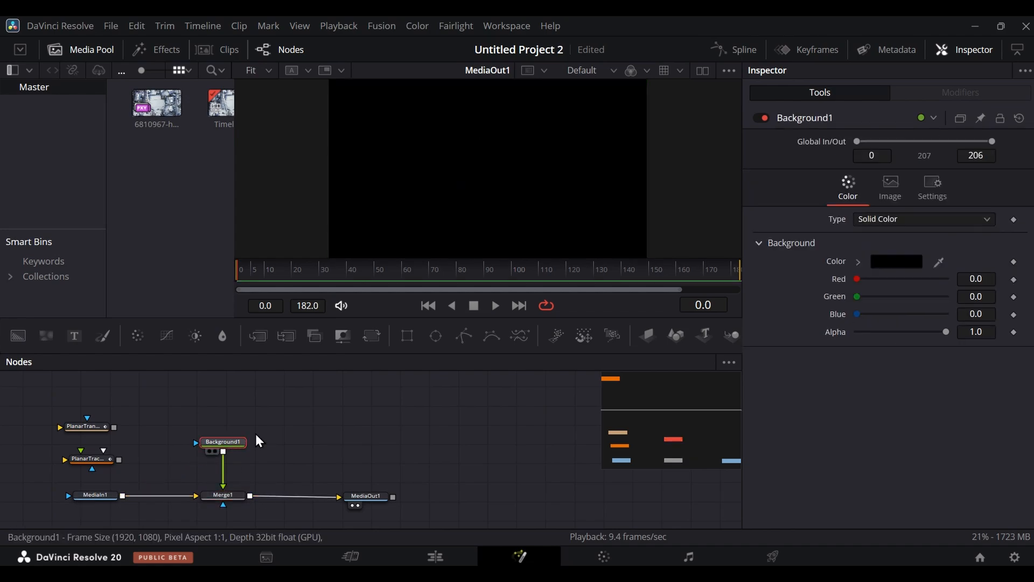
pyautogui.click(897, 266)
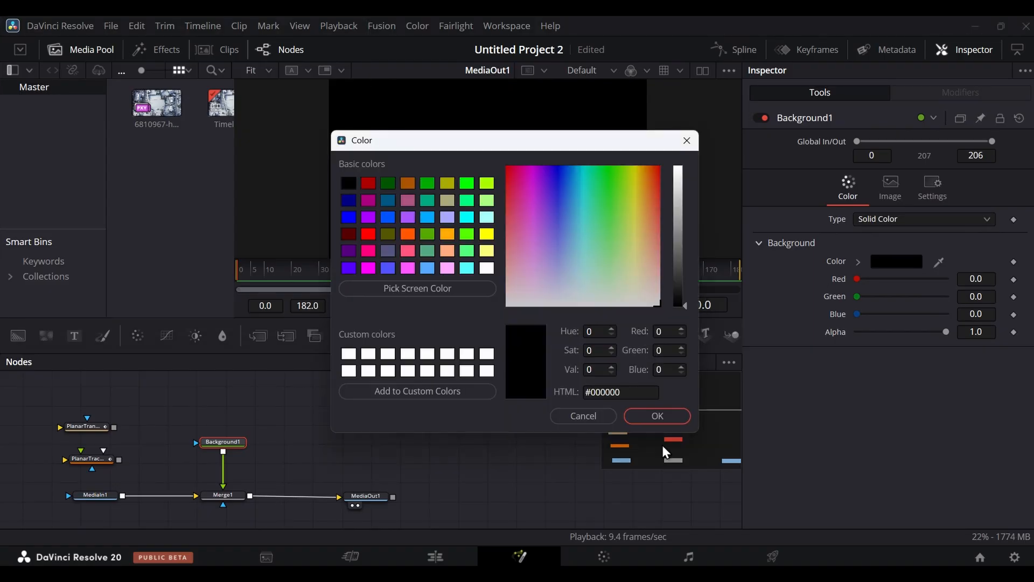
pyautogui.click(369, 235)
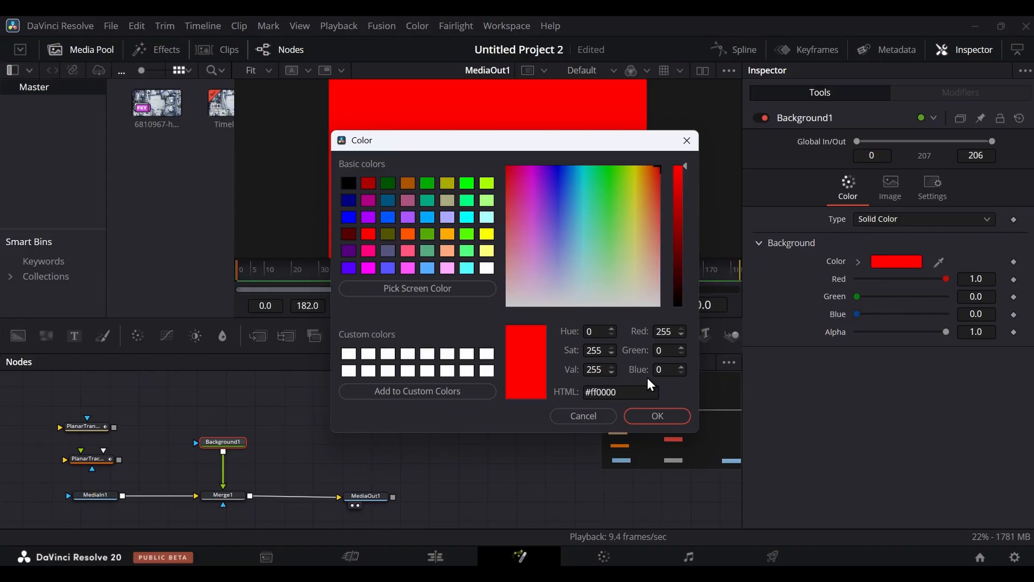
pyautogui.click(666, 416)
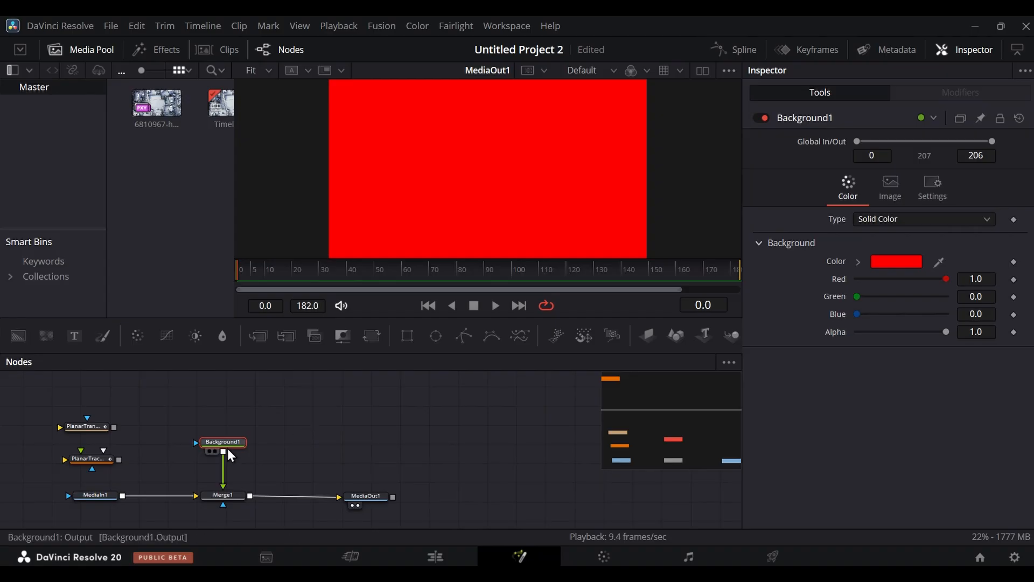
# - Add a Polygon mask to Background1 and trace it around the snowy field's boundary, closing it at the upper corner
pyautogui.click(461, 340)
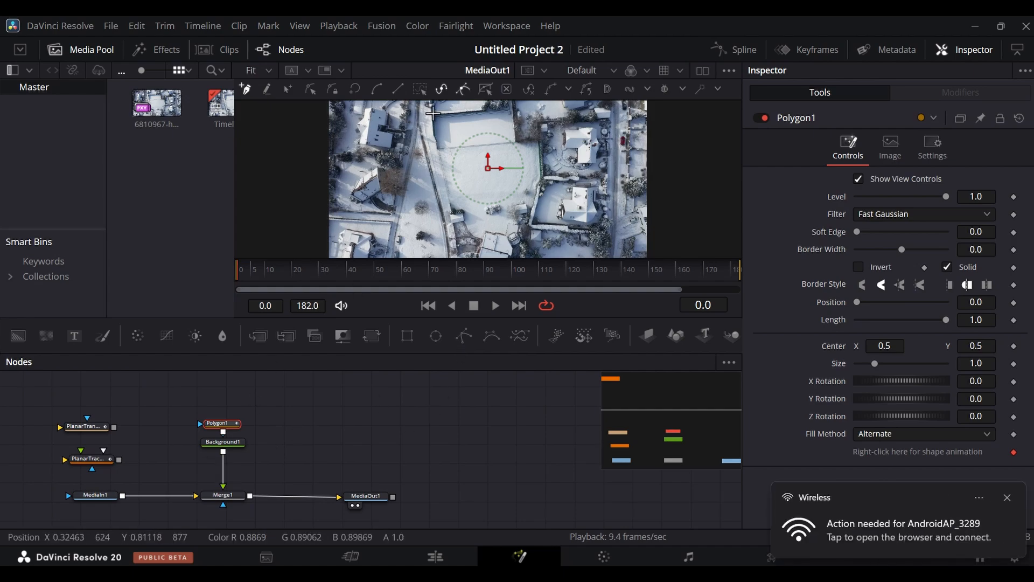
pyautogui.moveTo(432, 114); pyautogui.dragTo(464, 113)
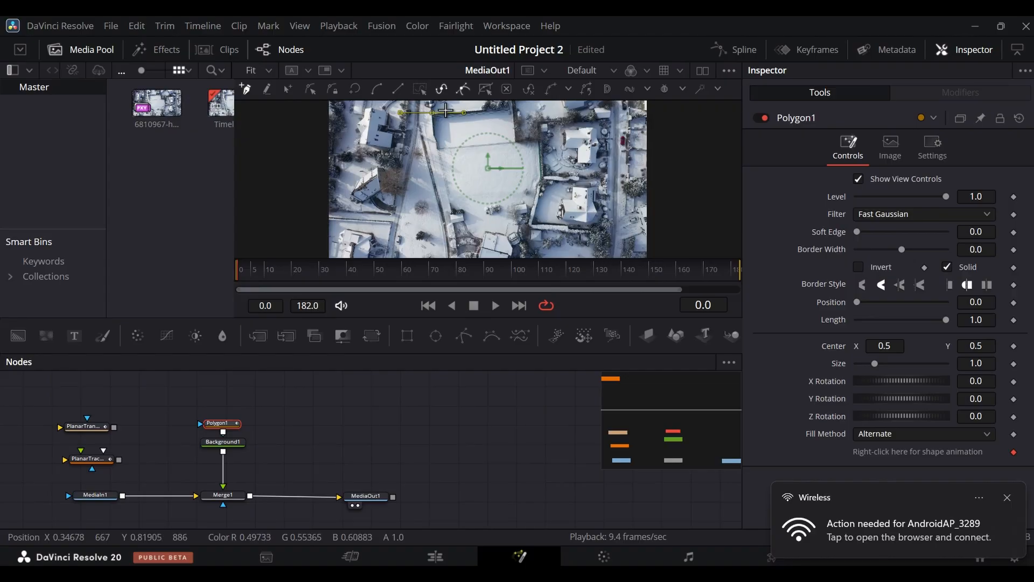
pyautogui.click(510, 107)
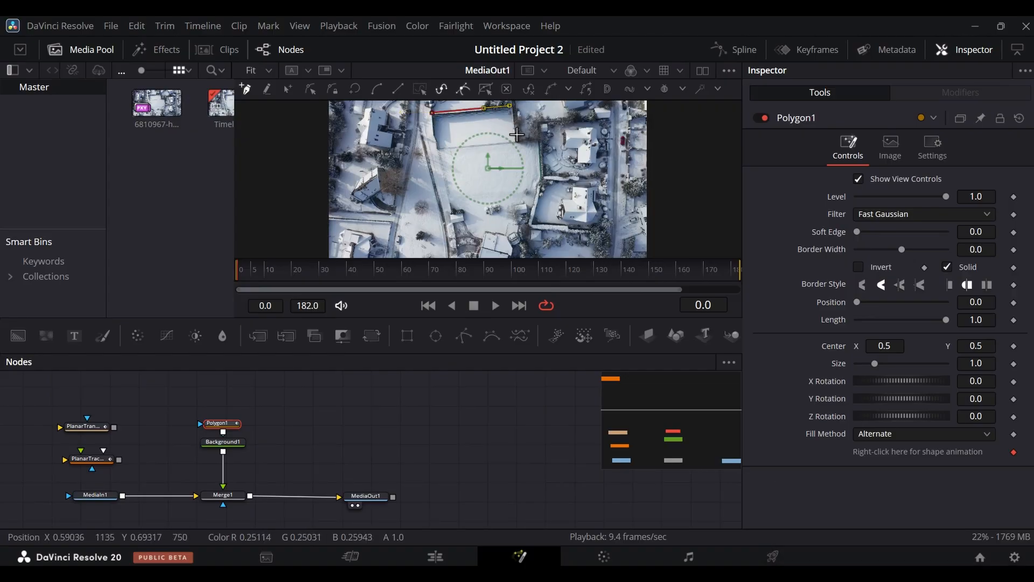
pyautogui.moveTo(513, 127); pyautogui.dragTo(516, 139)
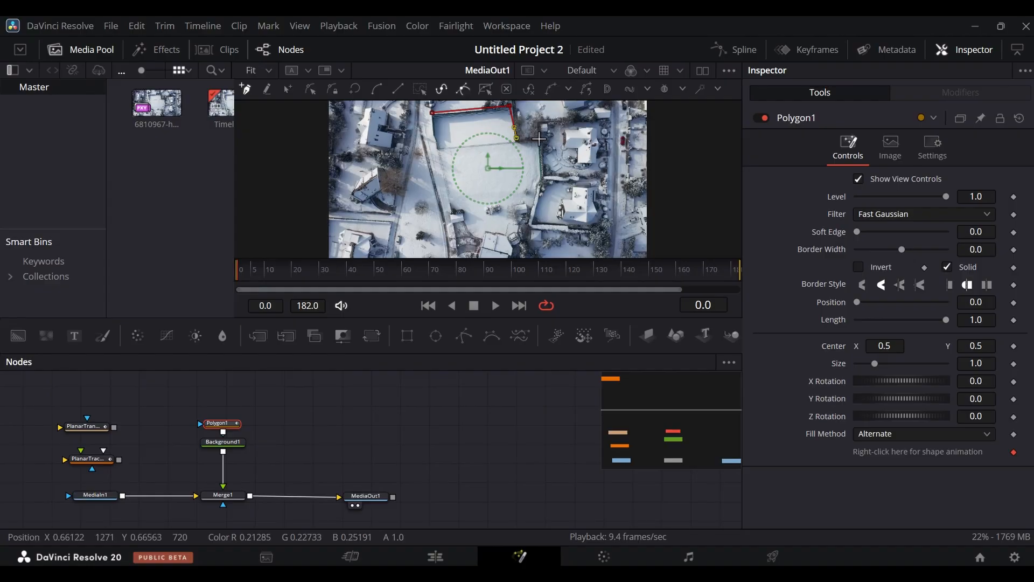
pyautogui.click(540, 138)
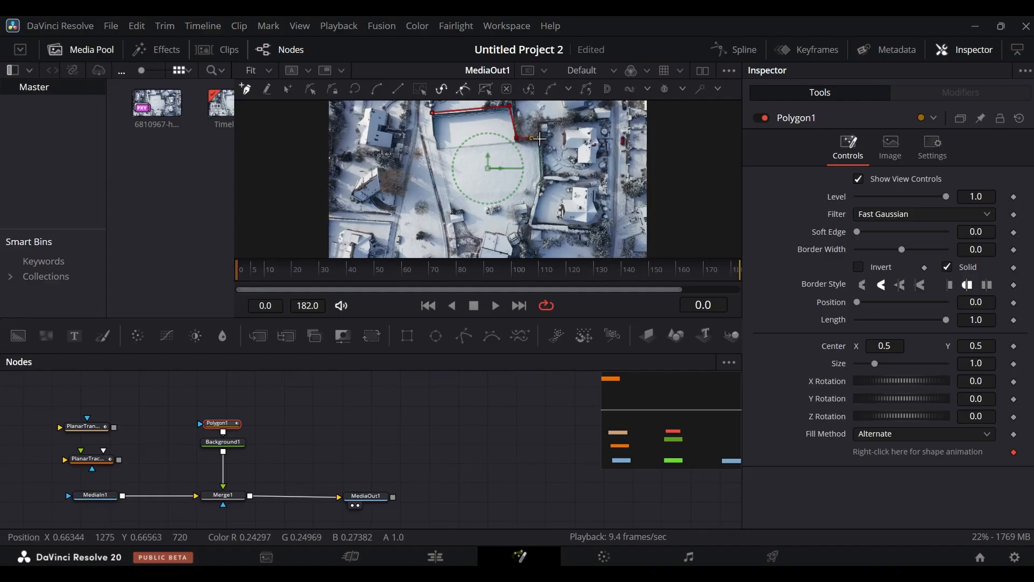
pyautogui.click(543, 177)
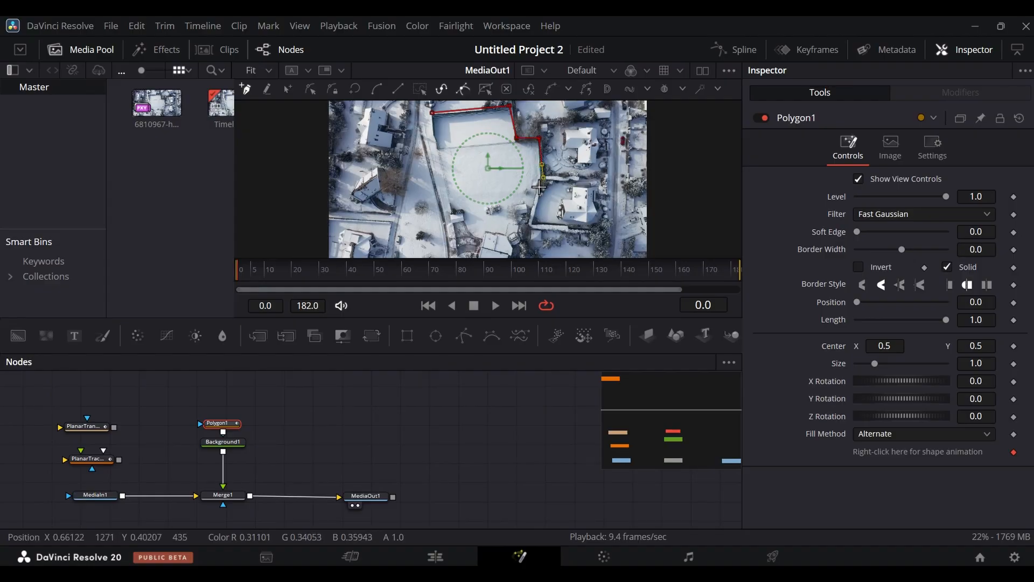
pyautogui.click(530, 225)
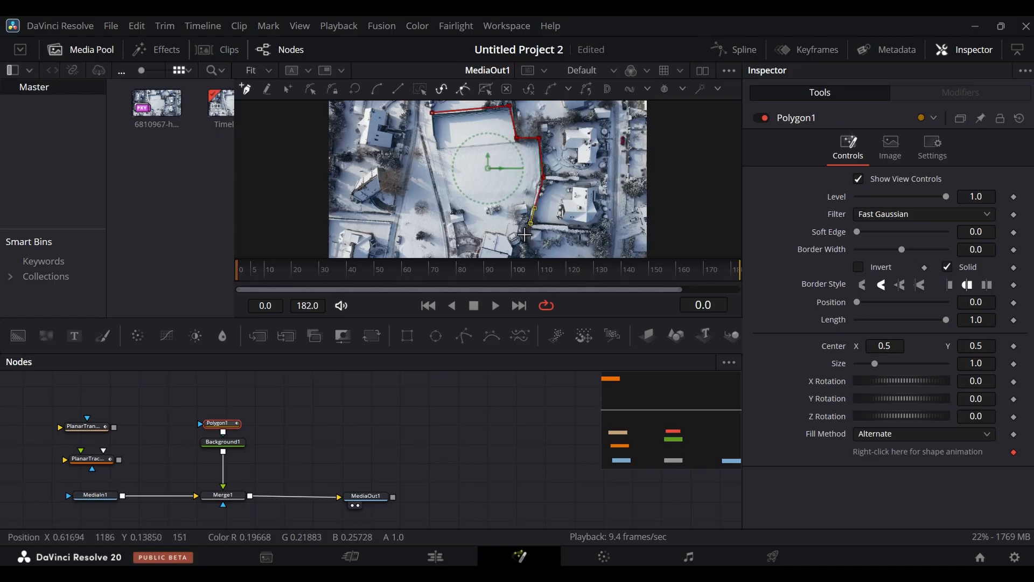
pyautogui.moveTo(519, 230); pyautogui.dragTo(487, 232)
pyautogui.click(487, 232)
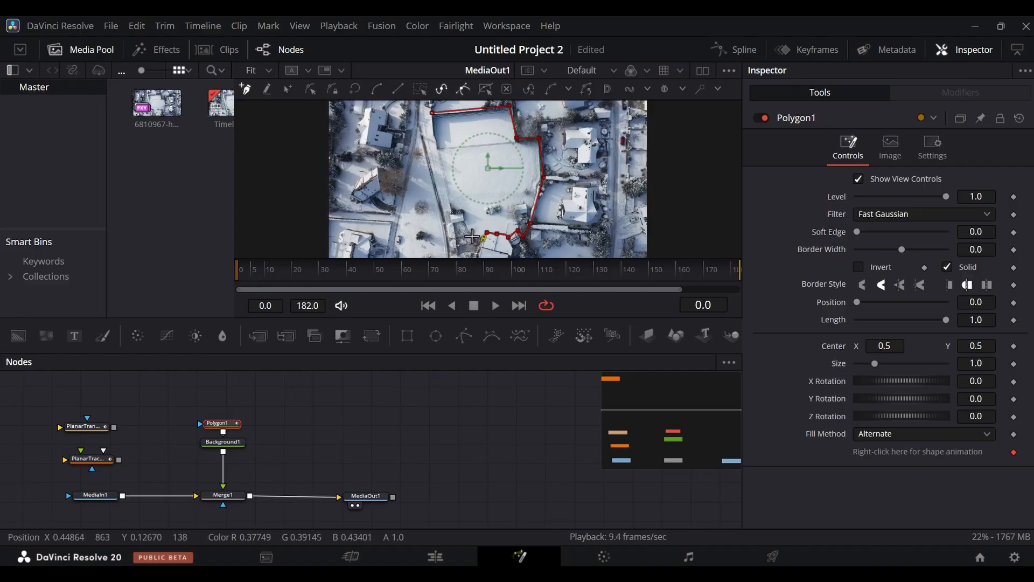
pyautogui.click(468, 235)
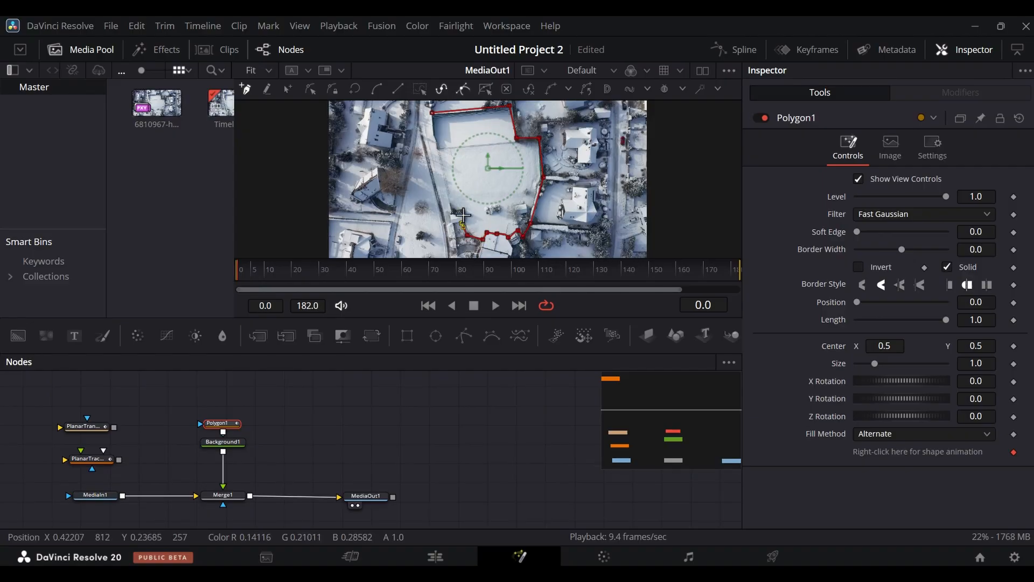
pyautogui.click(461, 214)
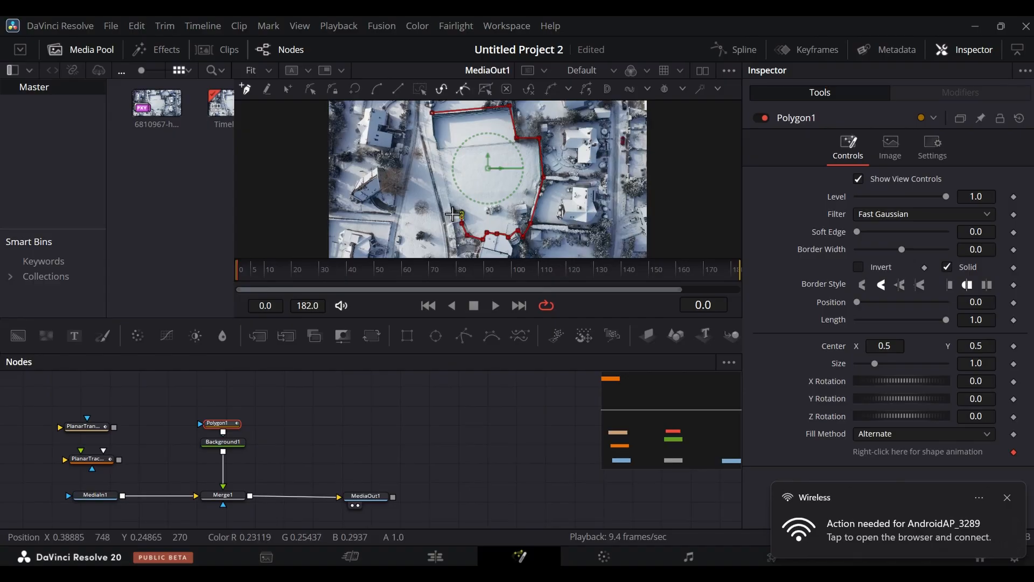
pyautogui.click(453, 214)
pyautogui.click(442, 170)
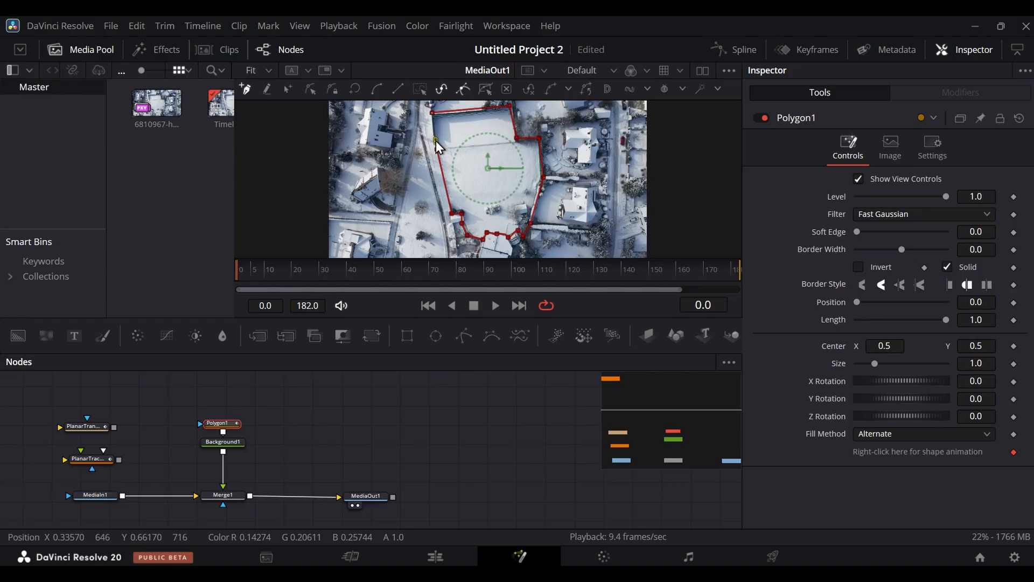
pyautogui.click(432, 133)
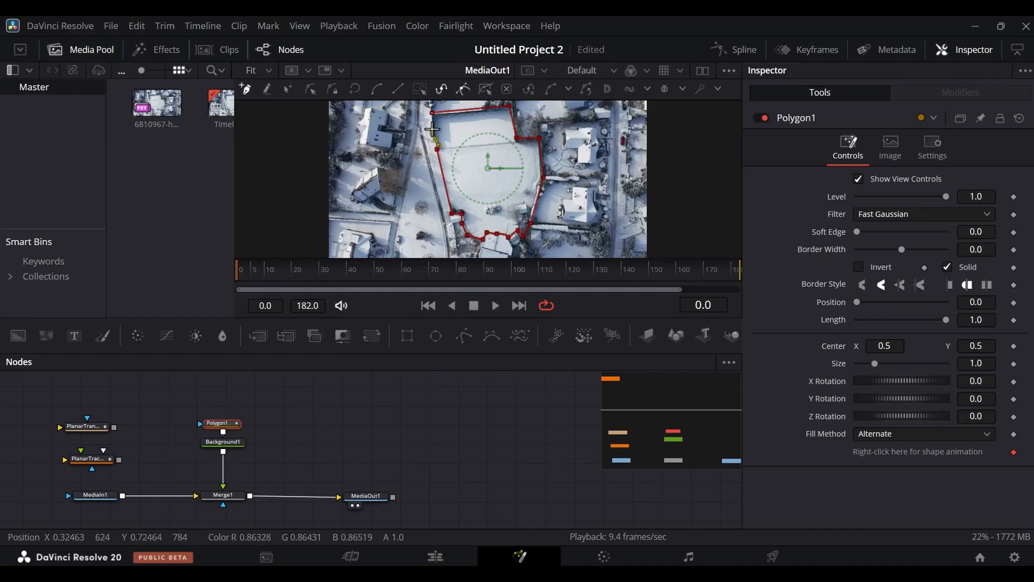
pyautogui.click(434, 116)
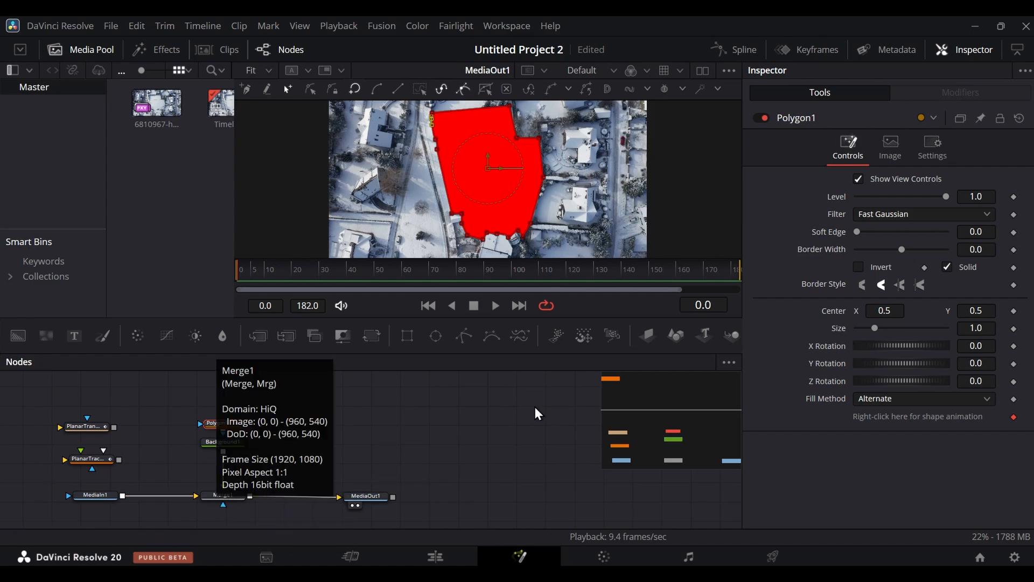
# - Set the Blend of Merge1 to 0.6 so the red overlay is semi-transparent
pyautogui.click(233, 493)
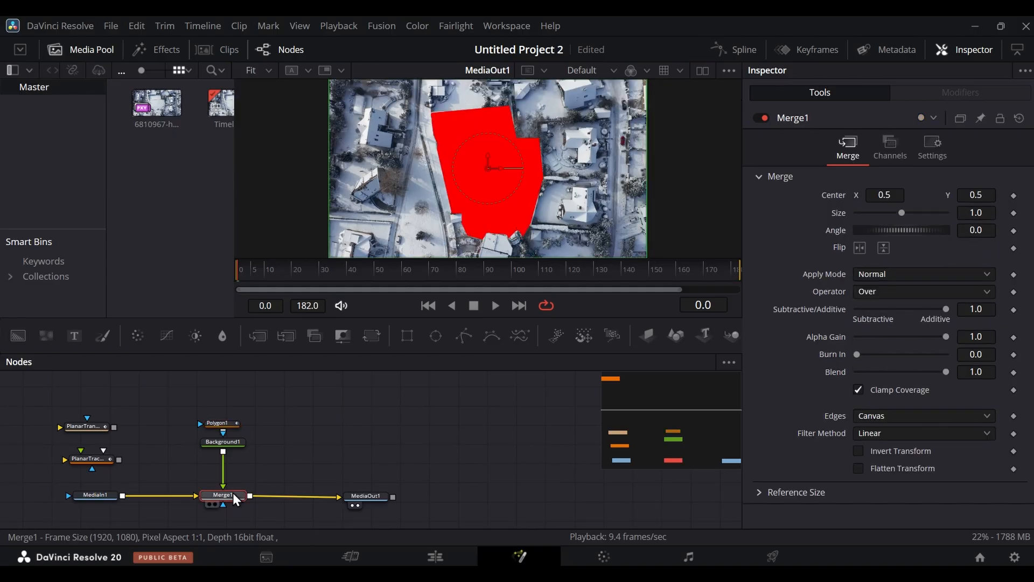
pyautogui.moveTo(946, 372); pyautogui.dragTo(916, 376)
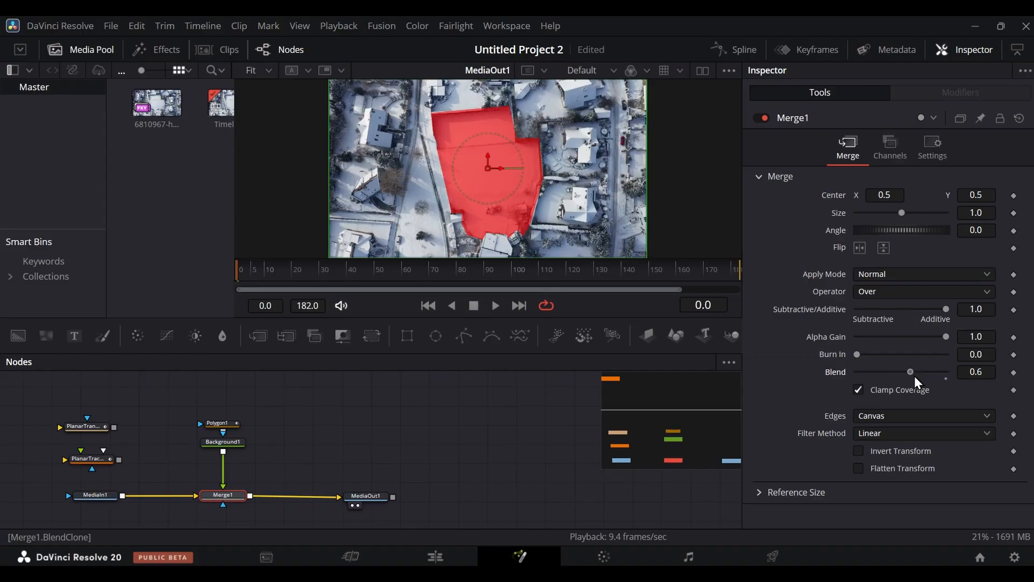
pyautogui.moveTo(914, 376); pyautogui.dragTo(910, 377)
pyautogui.click(641, 535)
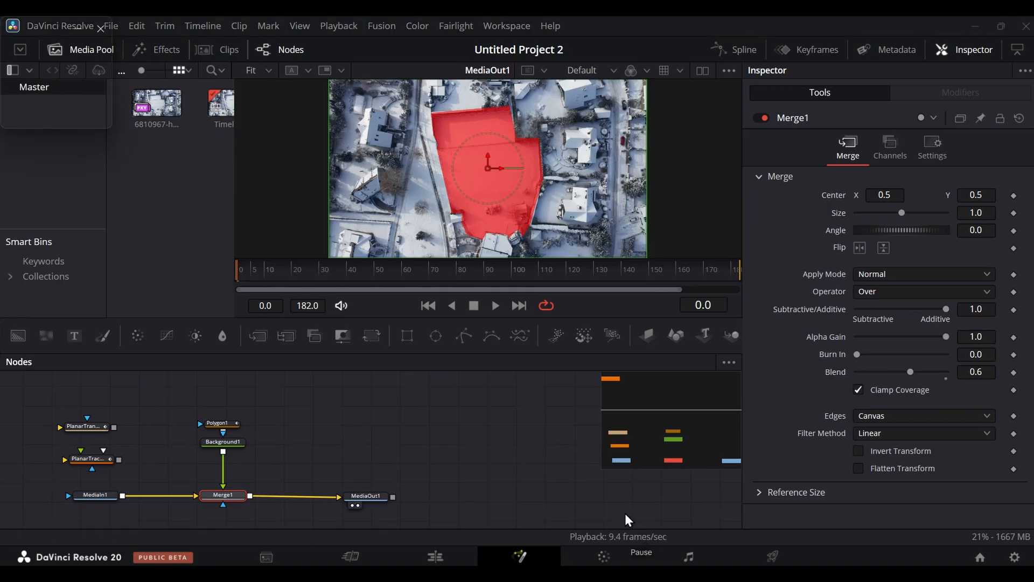
# - Insert PlanarTransform1 into the connection between Background1 and Merge1, and scrub the first frames to check the overlay
pyautogui.click(95, 426)
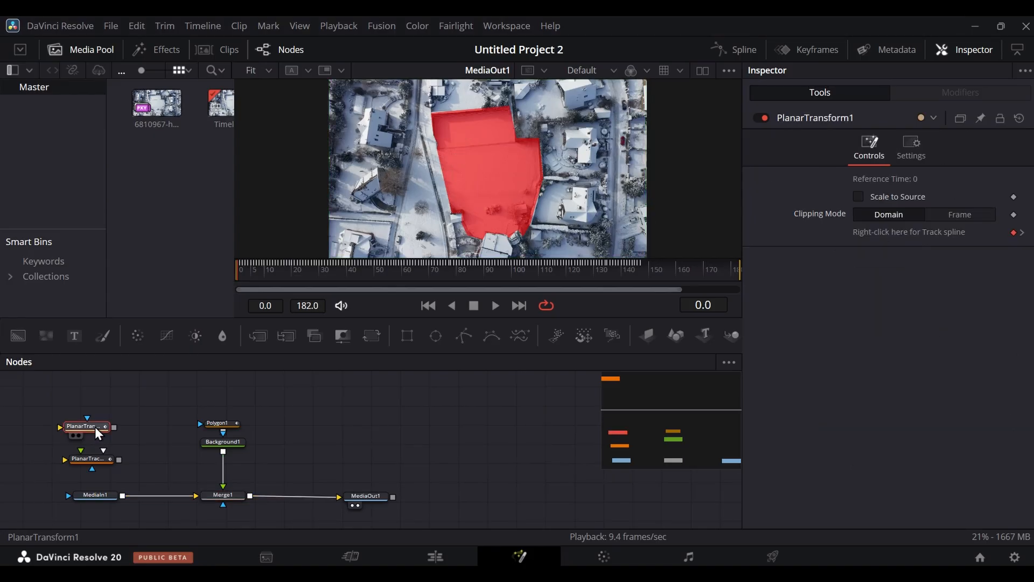
pyautogui.moveTo(96, 428); pyautogui.dragTo(230, 469)
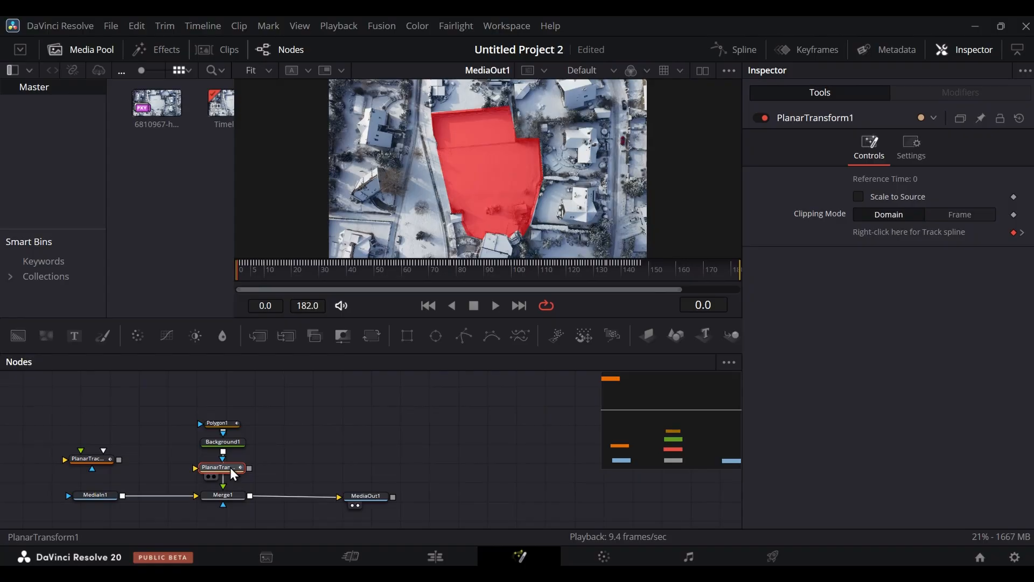
pyautogui.moveTo(230, 467); pyautogui.dragTo(126, 399)
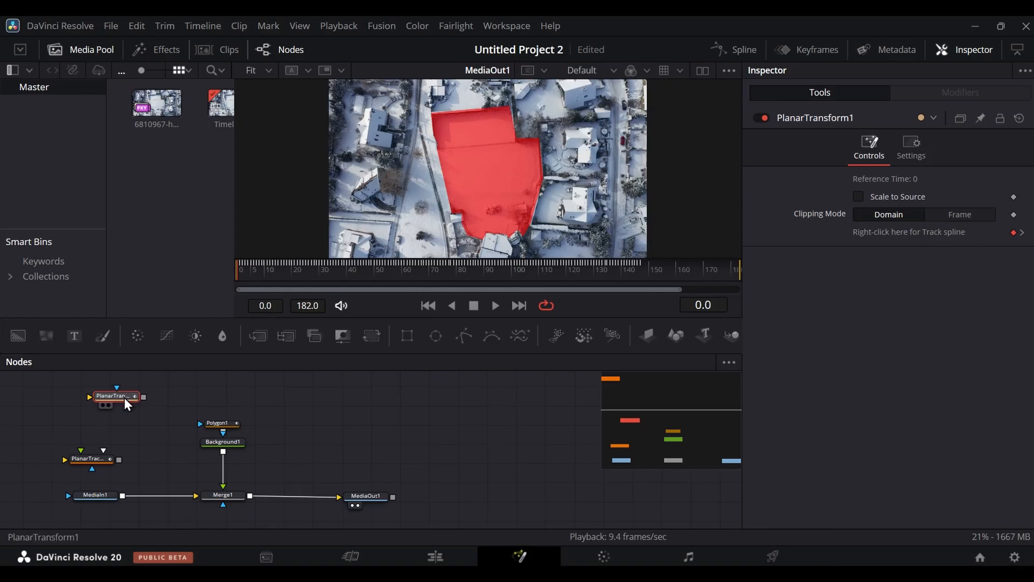
pyautogui.moveTo(123, 398); pyautogui.dragTo(227, 475)
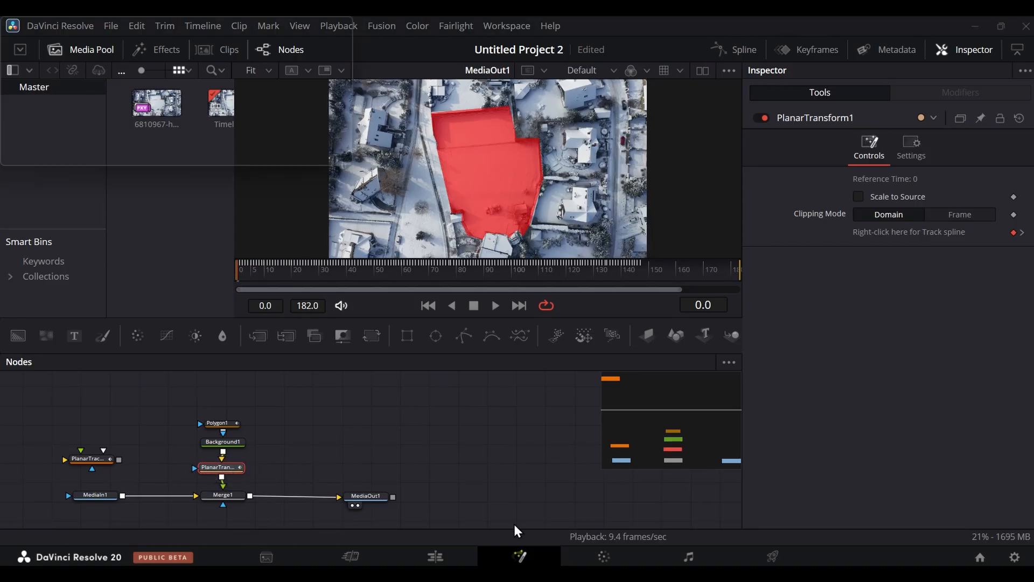
pyautogui.press('shift')
pyautogui.press('shift')
pyautogui.press('shift')
pyautogui.press('shift')
pyautogui.press('shift')
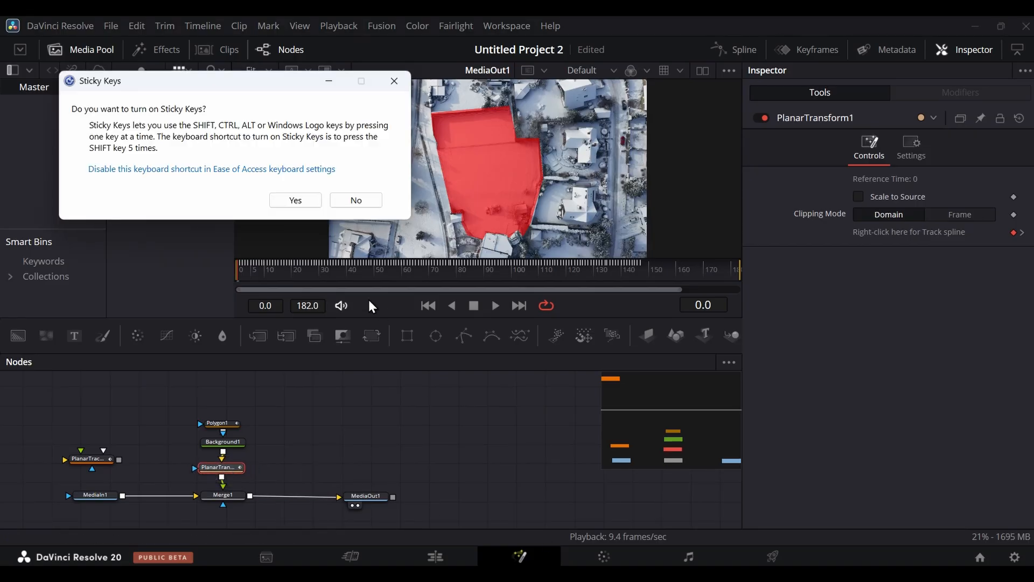
pyautogui.click(394, 81)
pyautogui.moveTo(243, 276); pyautogui.dragTo(261, 294)
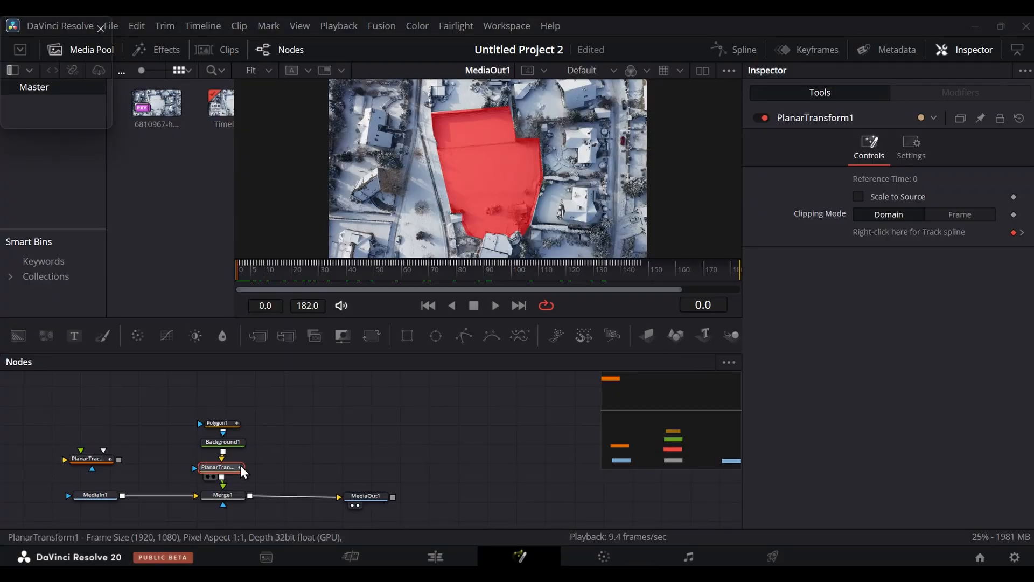
# - Move Polygon1, Background1 and PlanarTransform1 upward to open up space above Merge1
pyautogui.moveTo(266, 461); pyautogui.dragTo(192, 418)
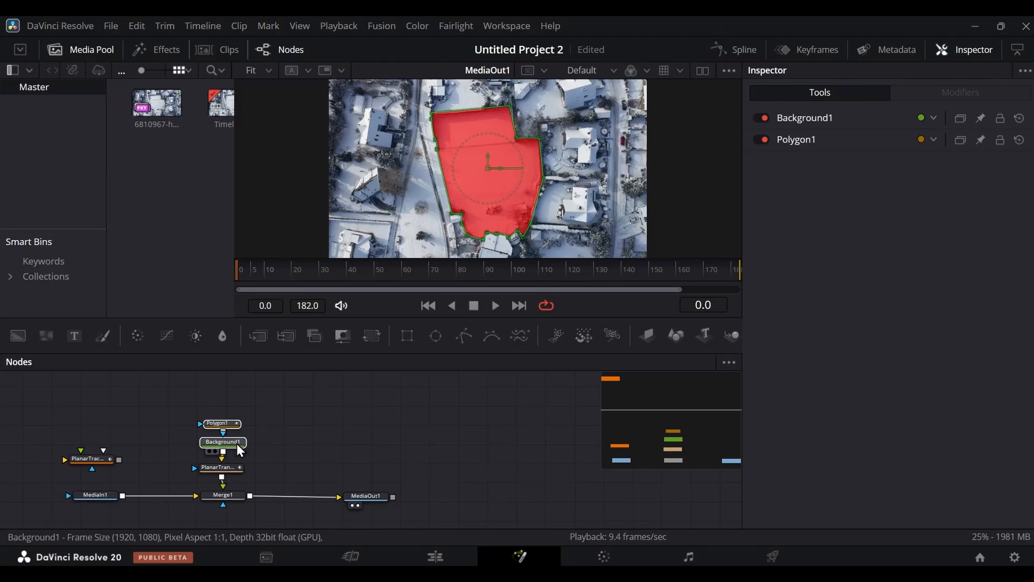
pyautogui.moveTo(238, 444); pyautogui.dragTo(237, 411)
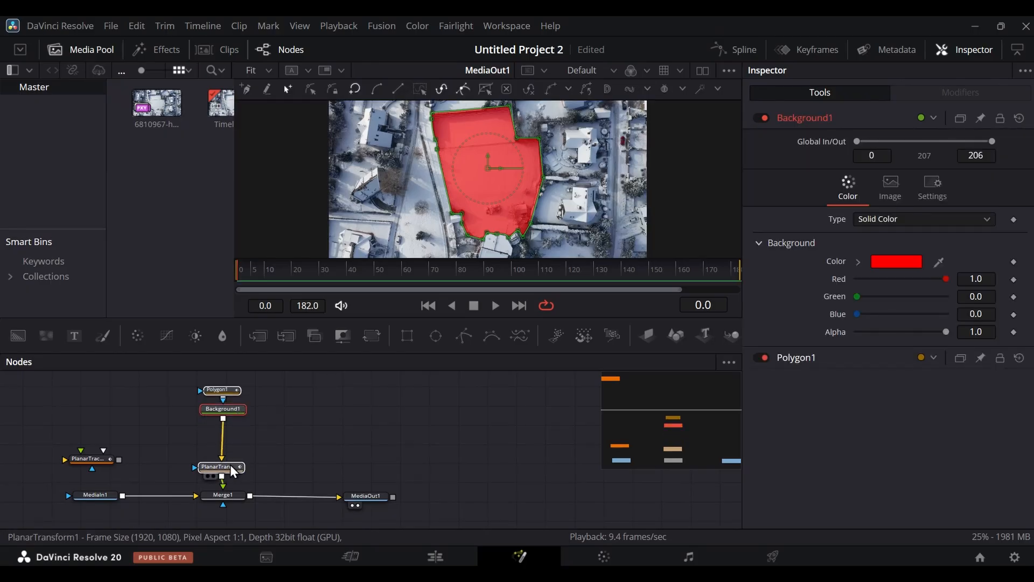
pyautogui.moveTo(234, 472); pyautogui.dragTo(236, 439)
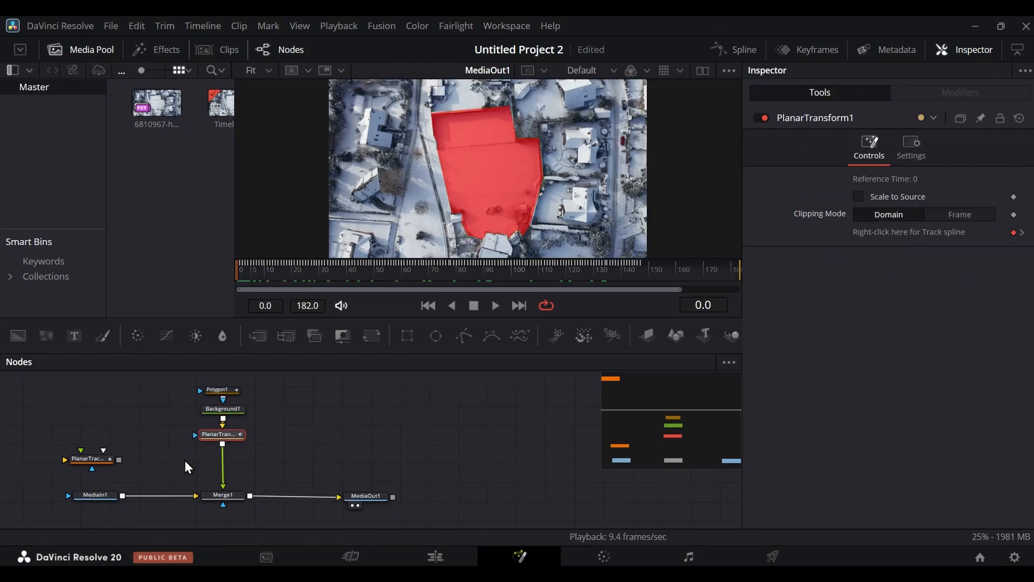
# - Search the effect templates for "ou" and select the Outer Stroke effect
pyautogui.click(167, 50)
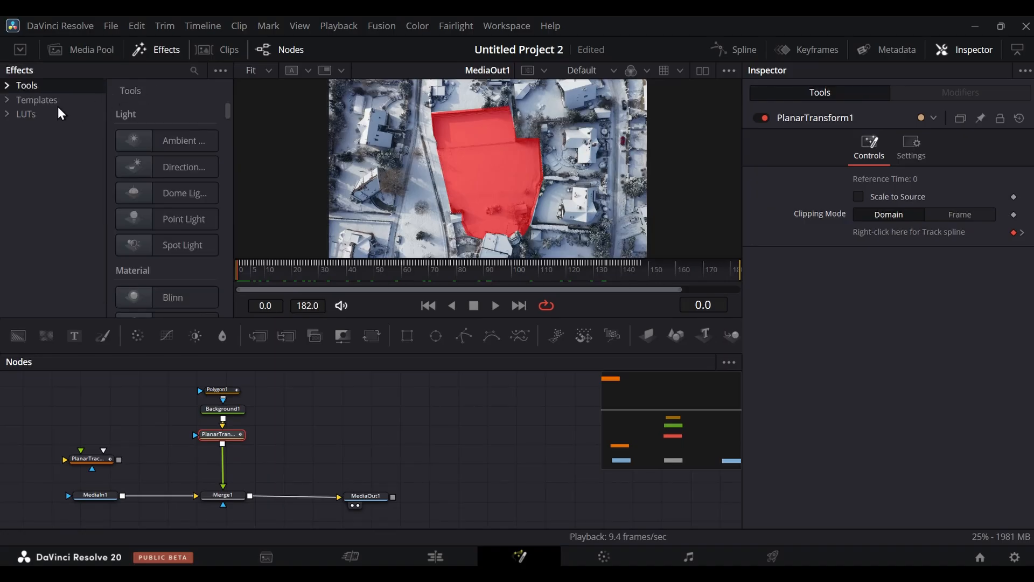
pyautogui.click(32, 101)
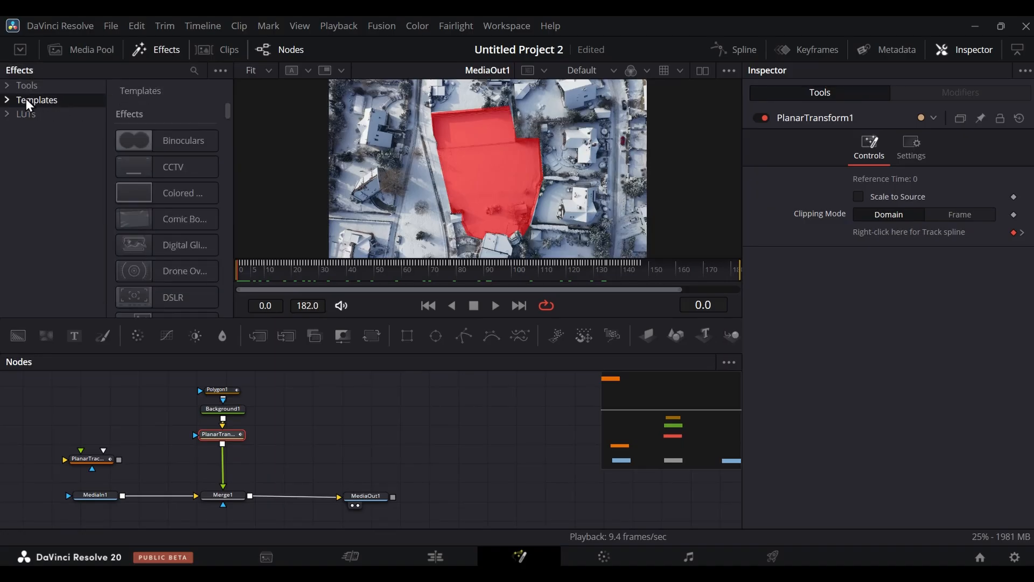
pyautogui.click(194, 72)
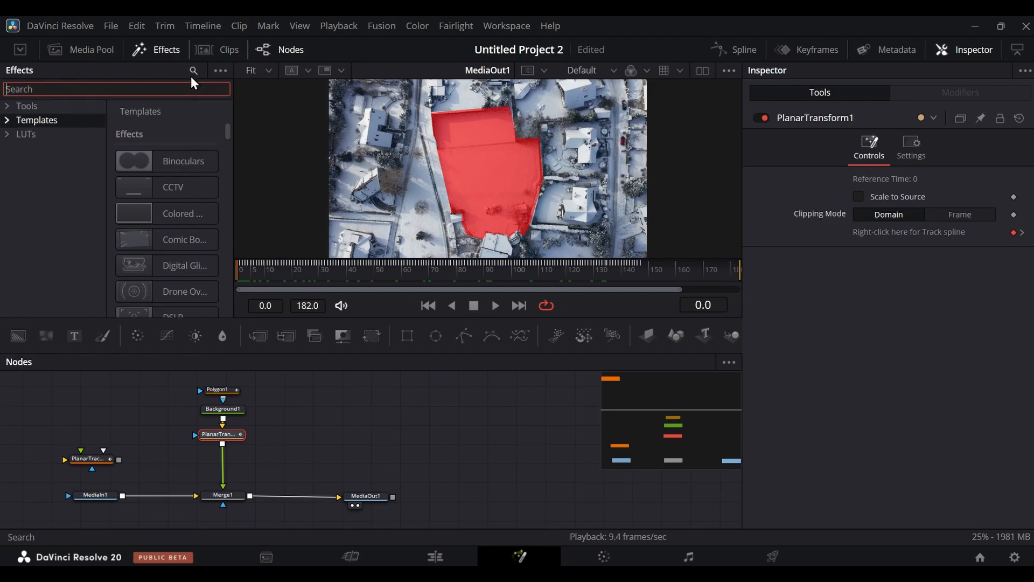
pyautogui.write('ou')
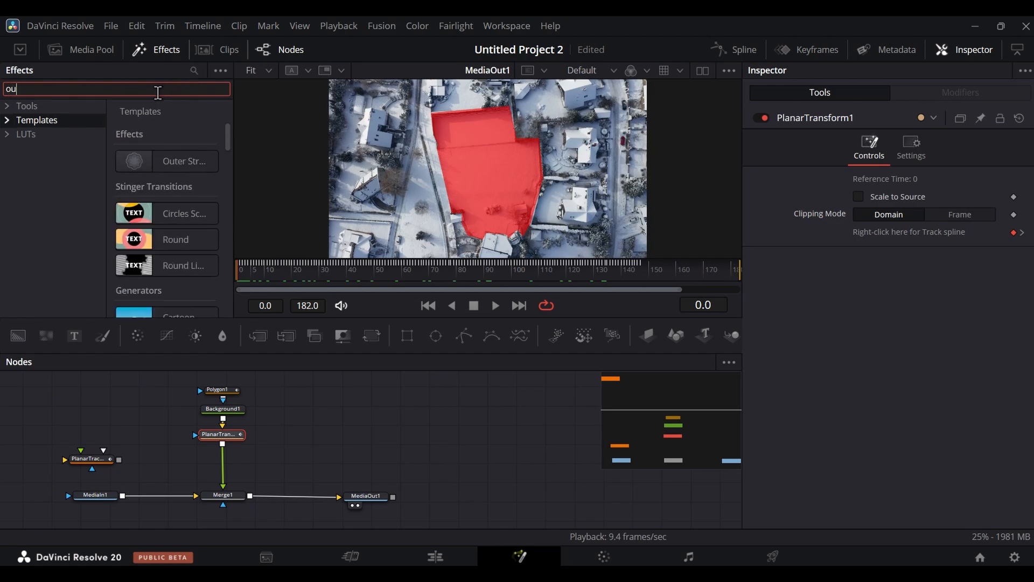
pyautogui.click(167, 161)
pyautogui.moveTo(253, 405); pyautogui.dragTo(224, 456)
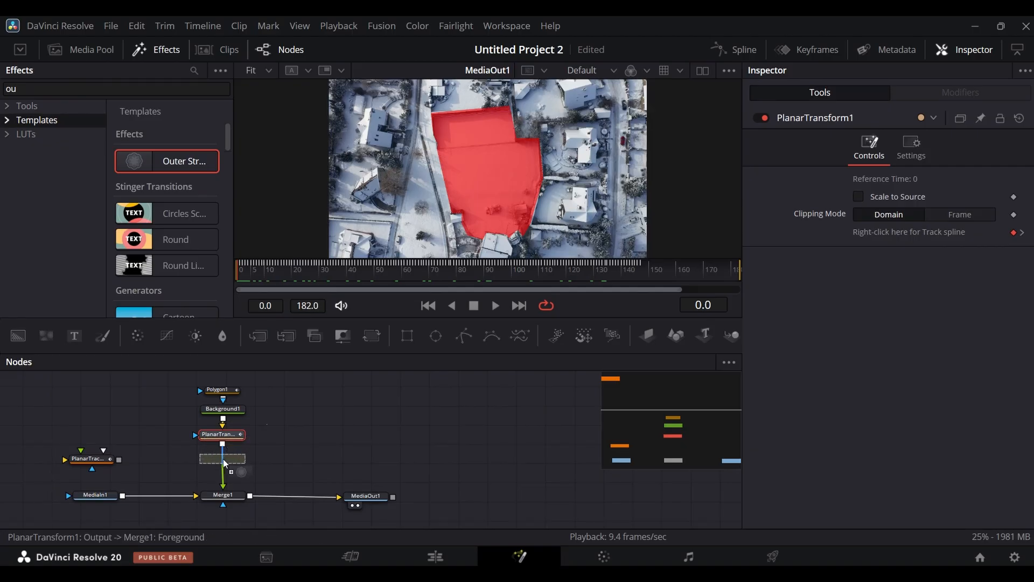
pyautogui.moveTo(223, 459); pyautogui.dragTo(286, 438)
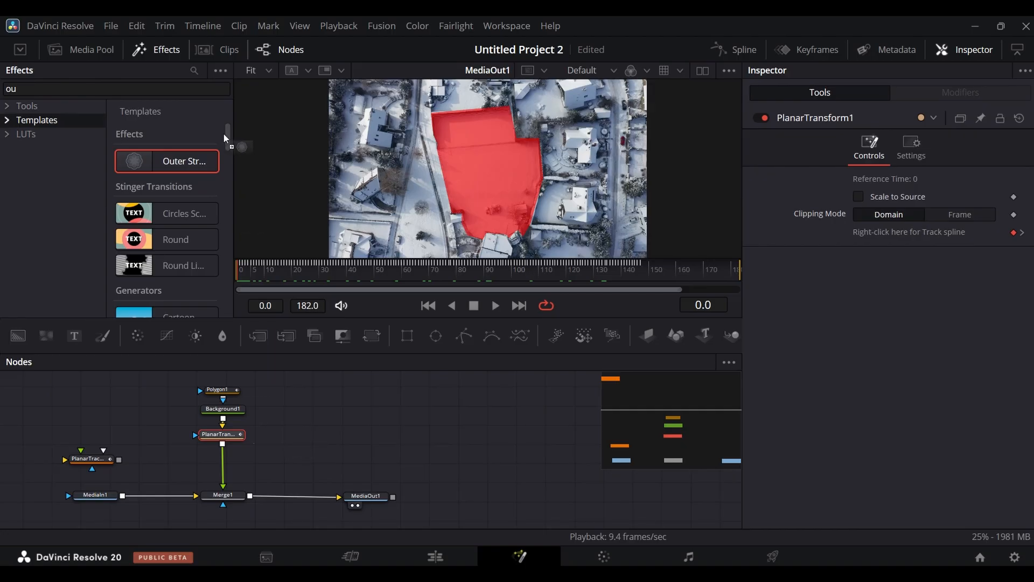
pyautogui.moveTo(224, 133); pyautogui.dragTo(166, 169)
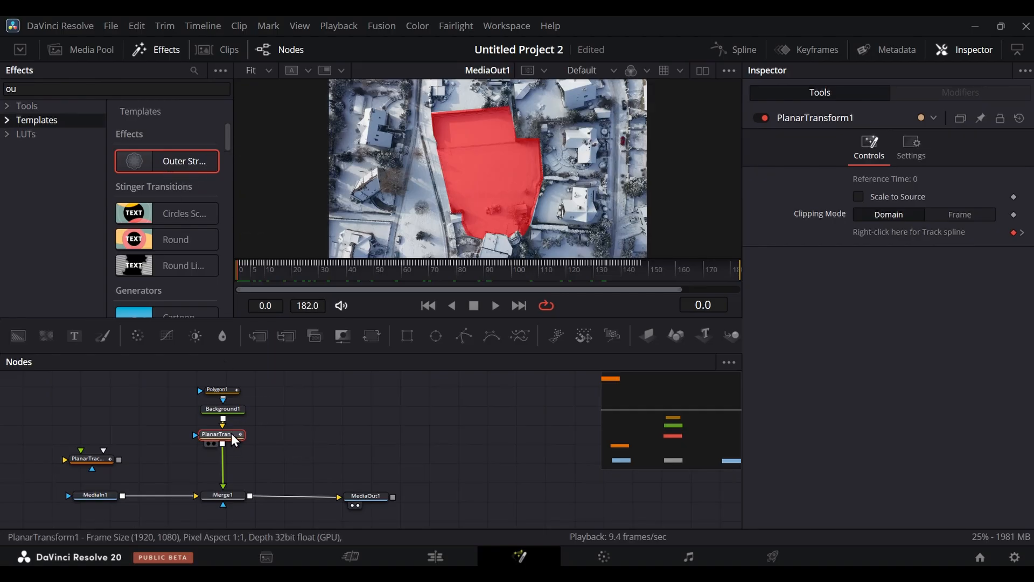
# - Insert the Outer Stroke effect between Background1 and a lowered PlanarTransform1, and set its shadow Softness to 0.02598
pyautogui.moveTo(233, 436); pyautogui.dragTo(234, 463)
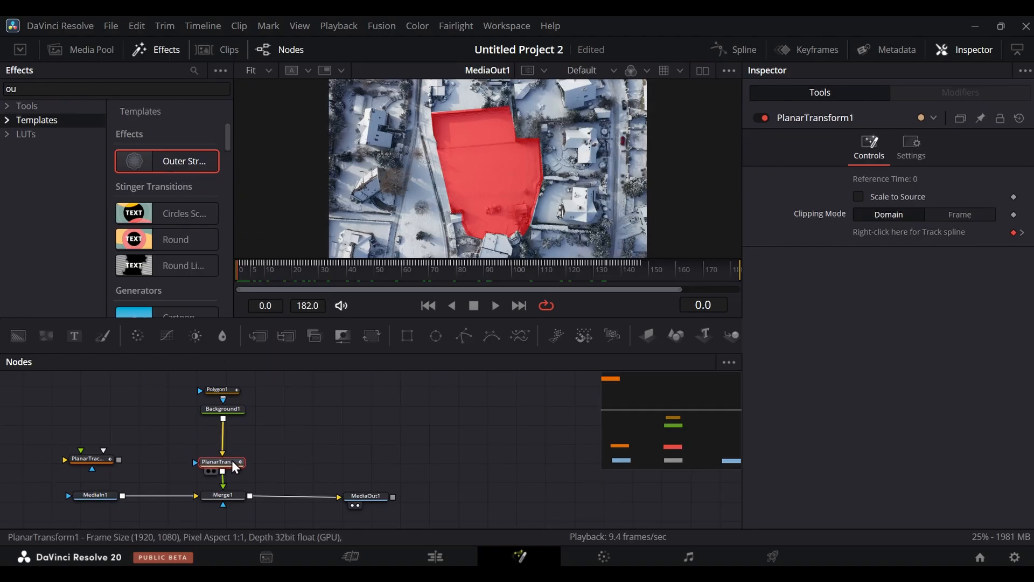
pyautogui.moveTo(244, 391); pyautogui.dragTo(226, 441)
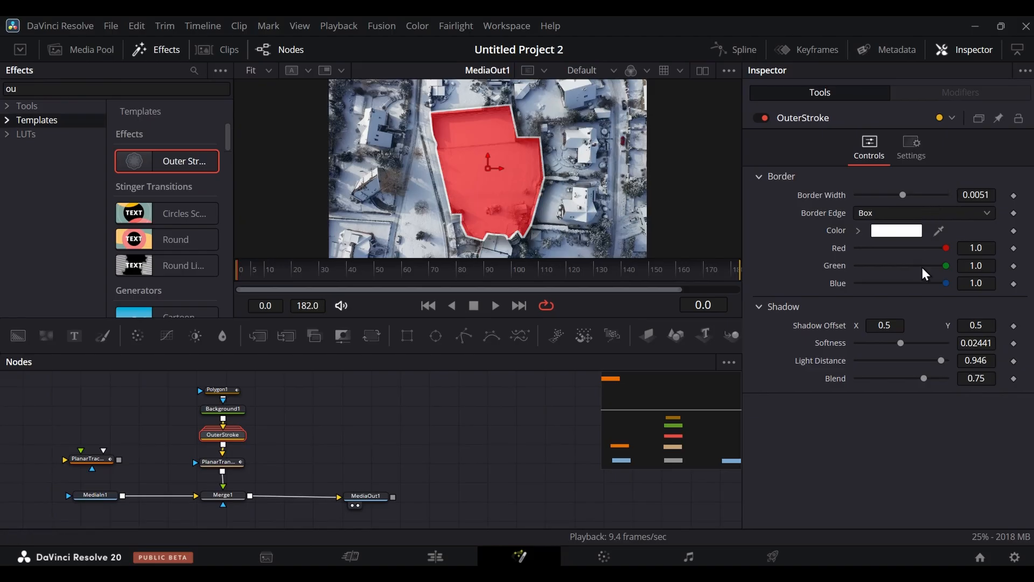
pyautogui.moveTo(902, 344); pyautogui.dragTo(904, 343)
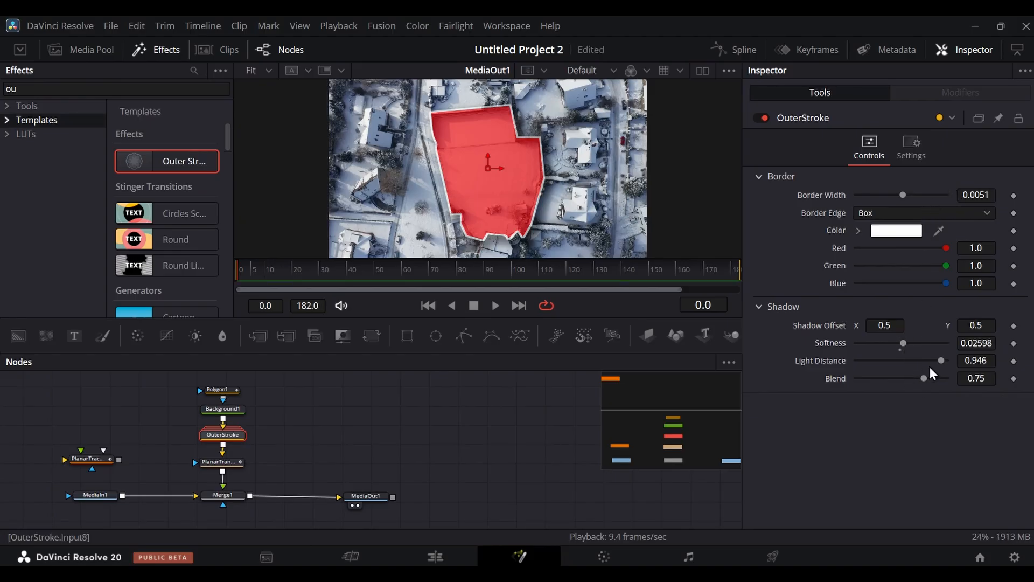